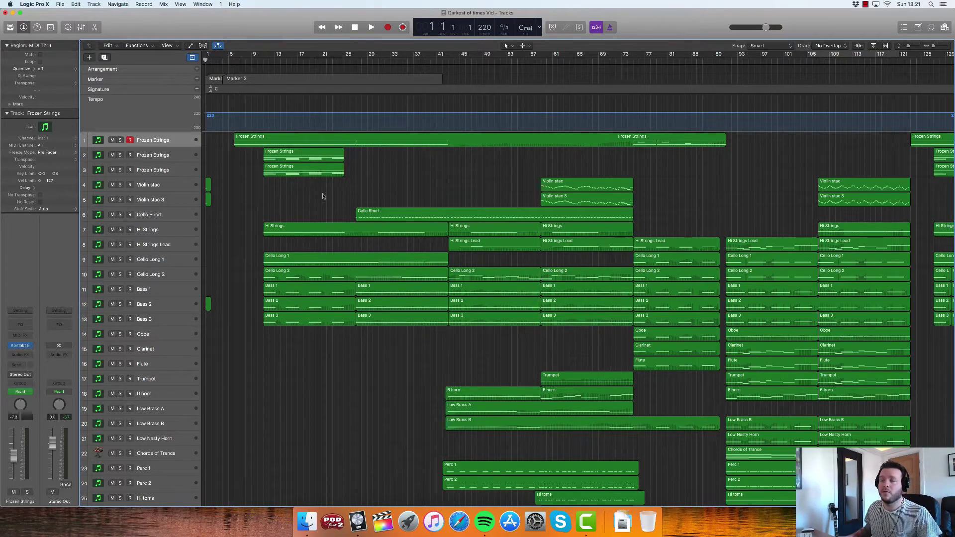
Review the project's full track list, from the Frozen Strings tracks down to Wind.
scroll(322, 196, down, 3)
scroll(323, 196, up, 3)
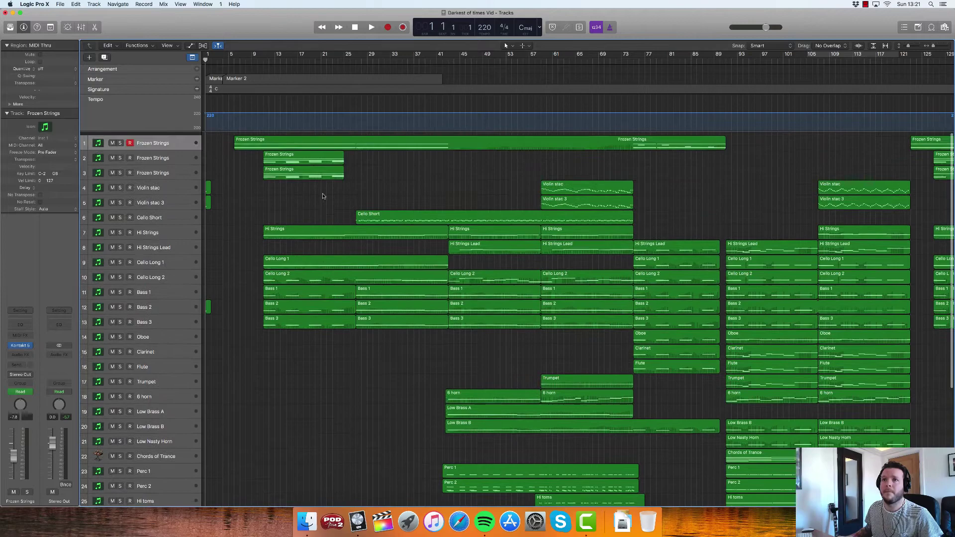
scroll(323, 196, down, 5)
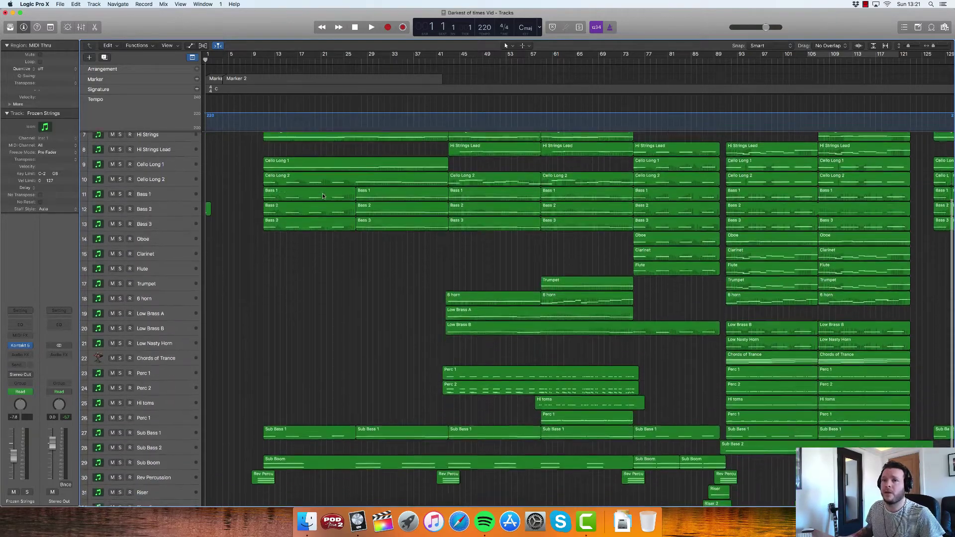
scroll(323, 196, down, 4)
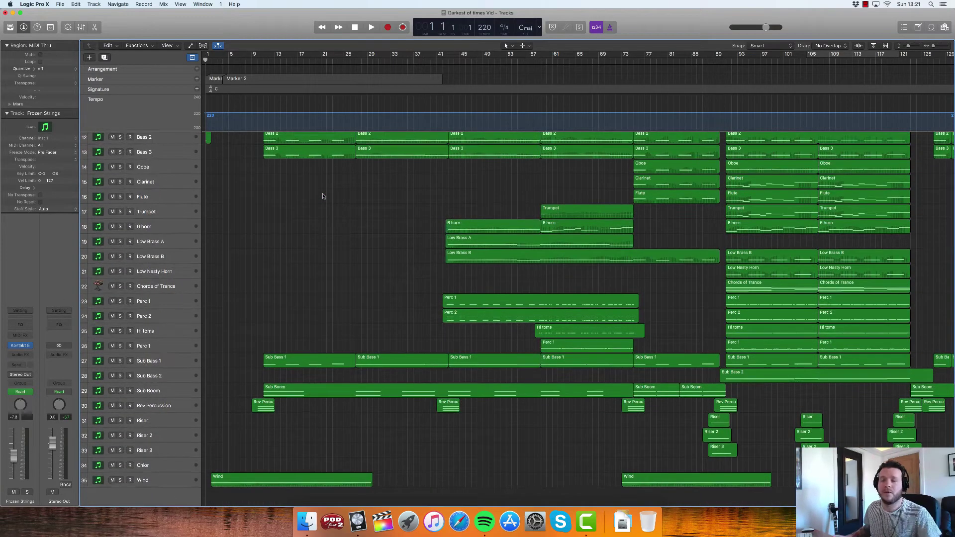
scroll(323, 196, up, 8)
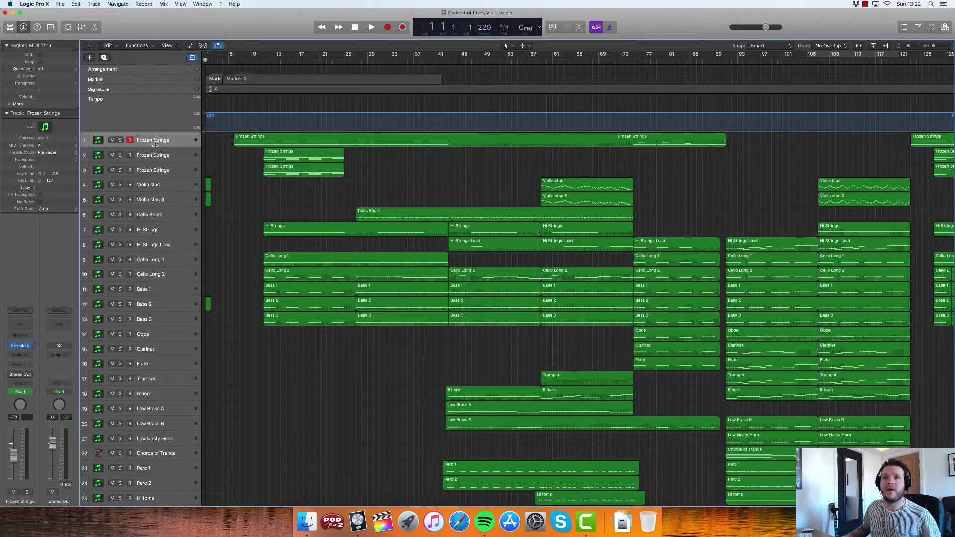
key(Down)
key(Down)
drag(159, 144, 161, 171)
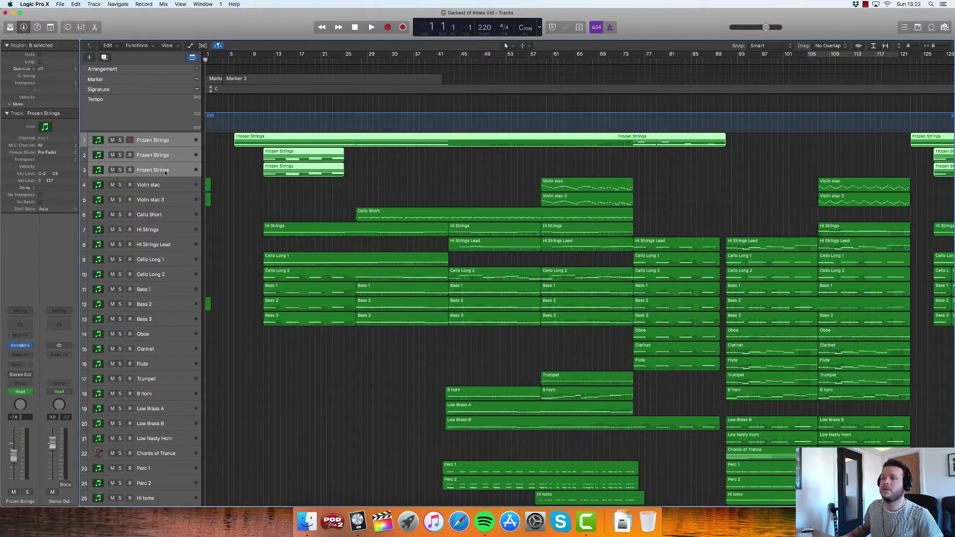
right_click(165, 172)
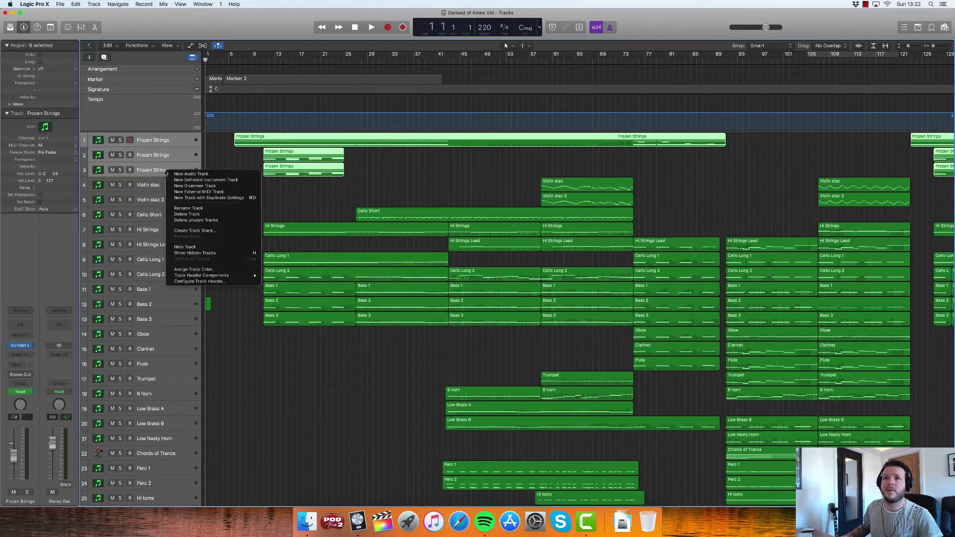
click(352, 196)
click(178, 142)
click(171, 156)
click(168, 170)
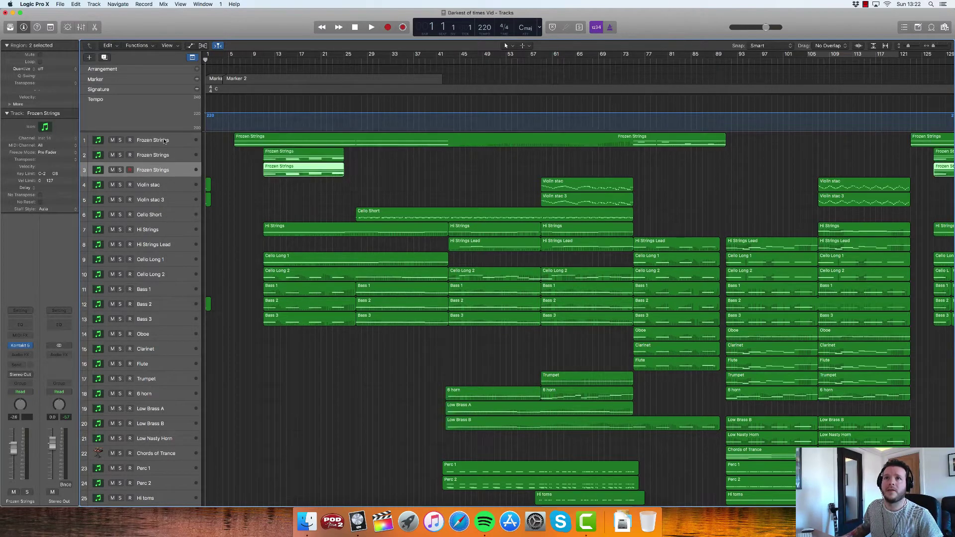
Group the three Frozen Strings tracks into a Folder Stack.
click(166, 142)
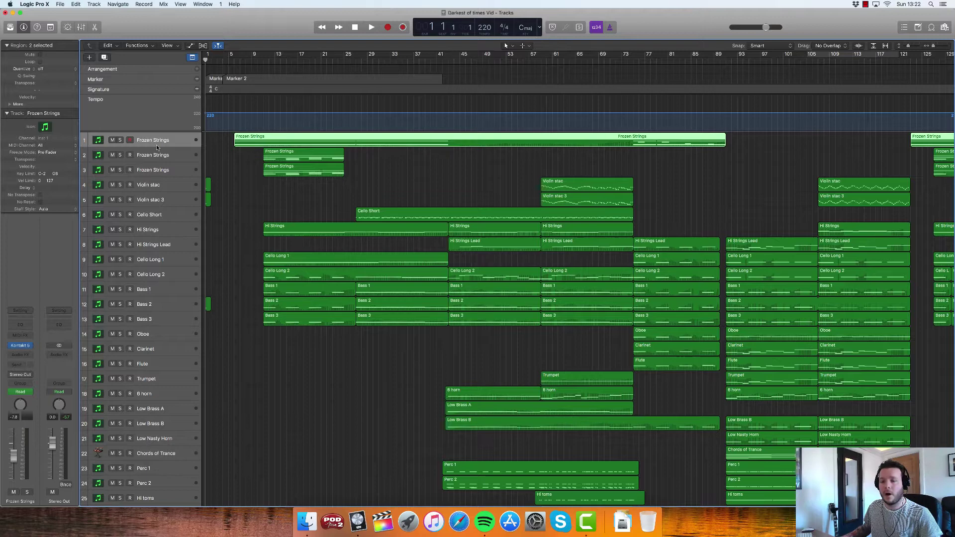
shift+click(159, 170)
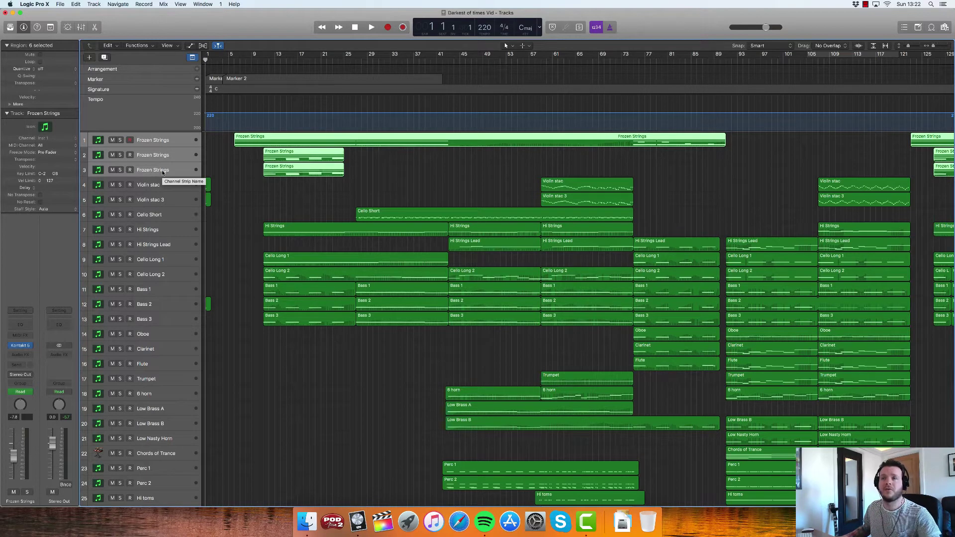
right_click(162, 171)
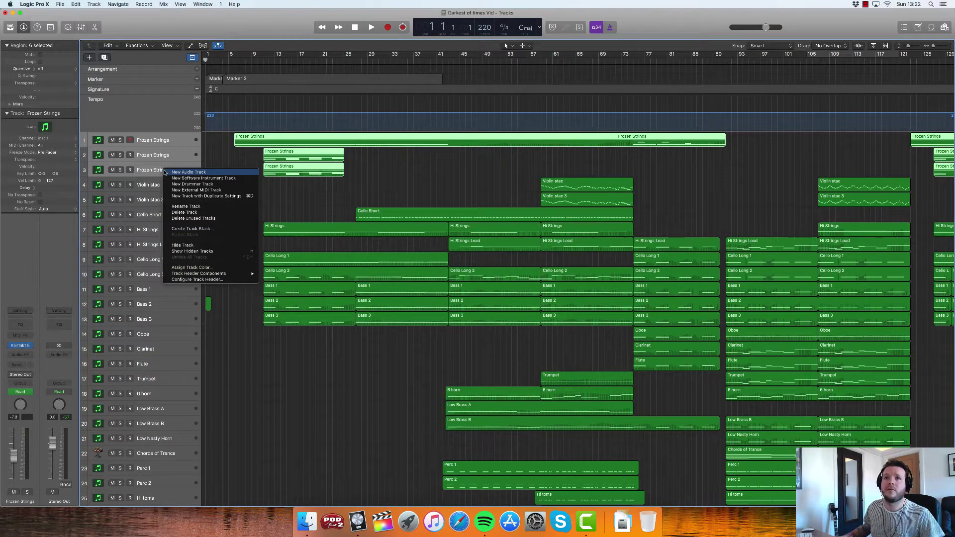
click(201, 228)
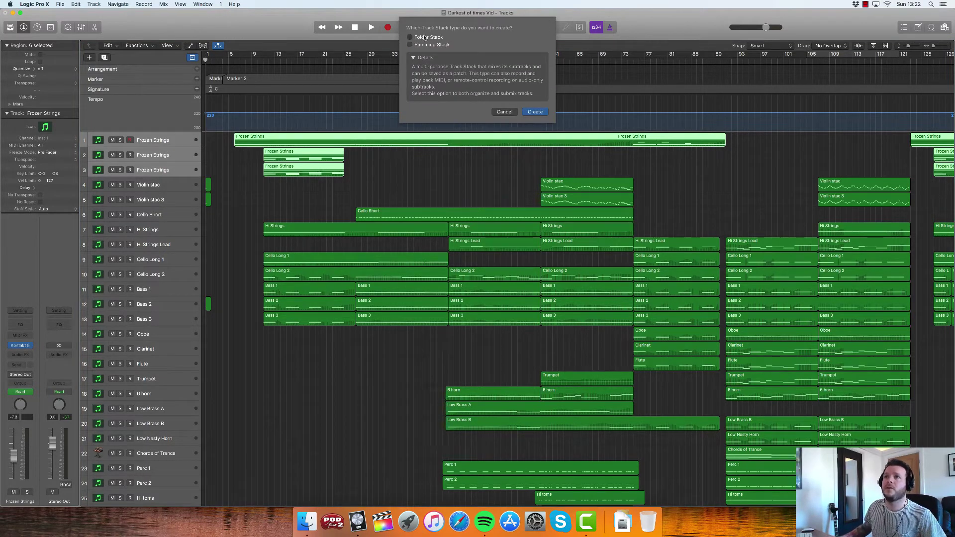
click(412, 37)
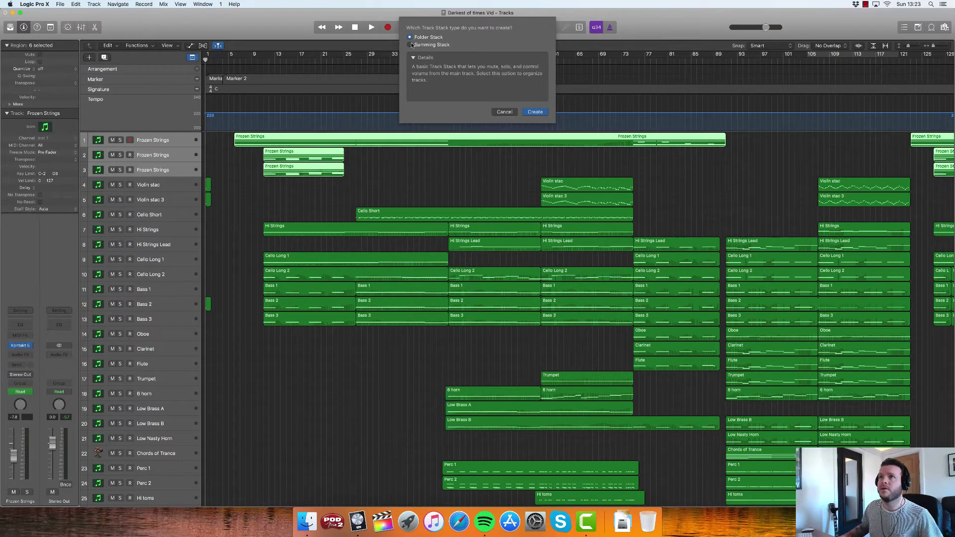
click(536, 112)
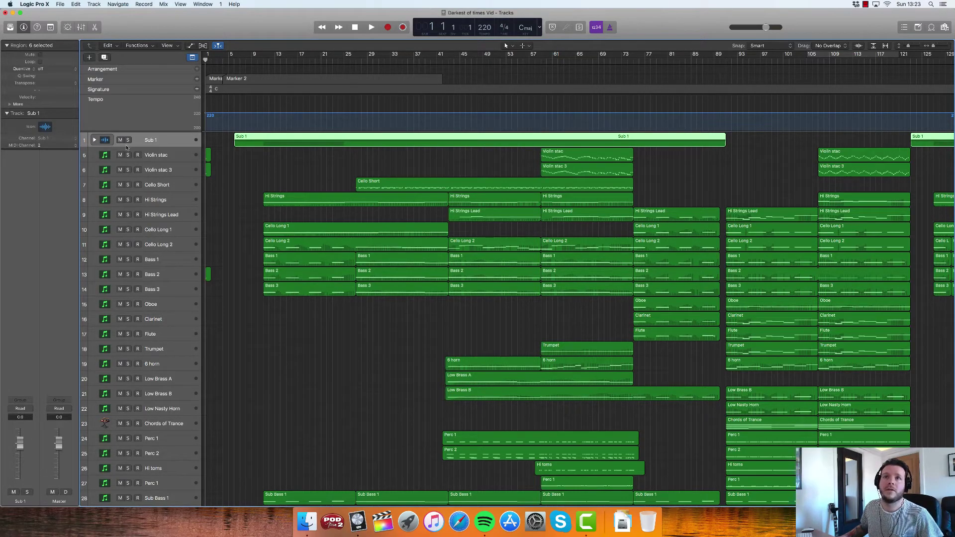
Check the folder stack's subtracks, collapse the stack again, and show the Mixer.
click(93, 141)
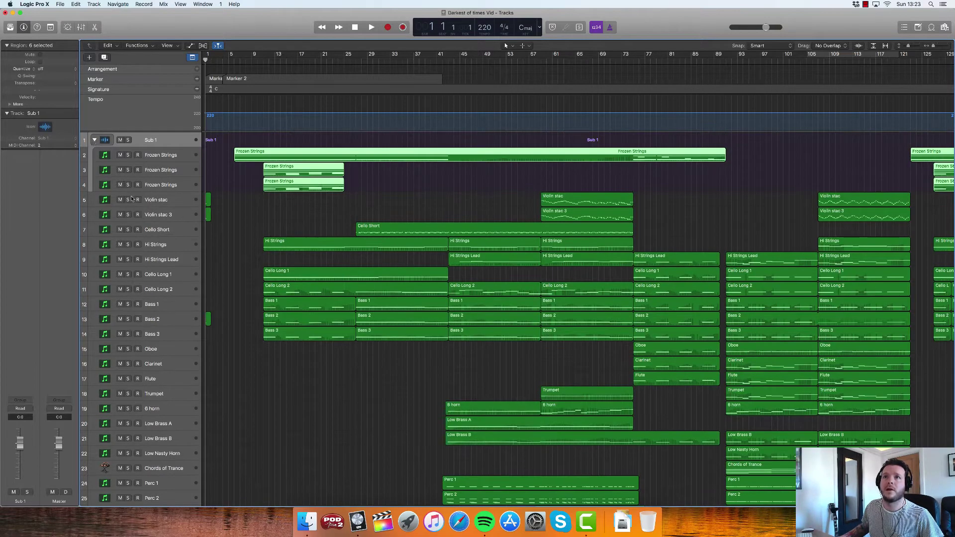
click(94, 140)
click(81, 27)
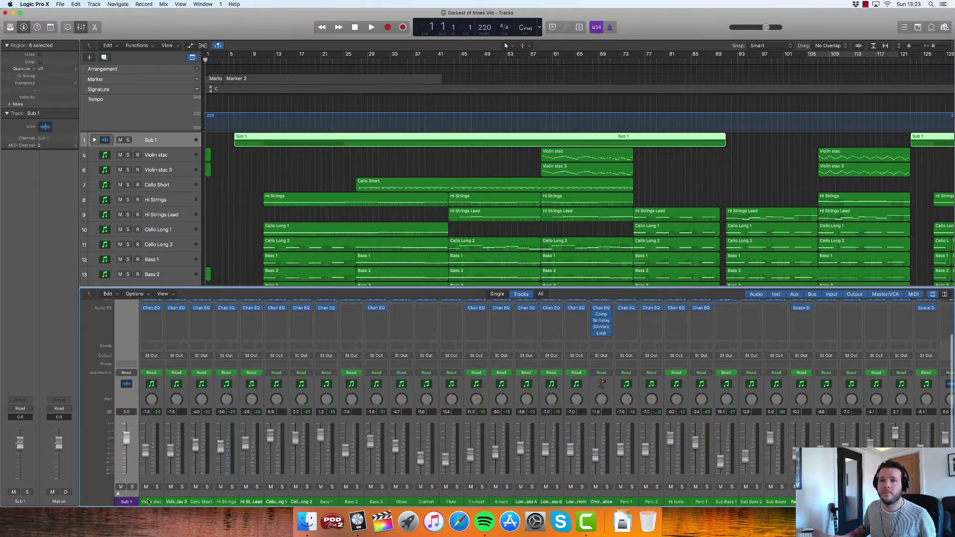
scroll(148, 413, up, 2)
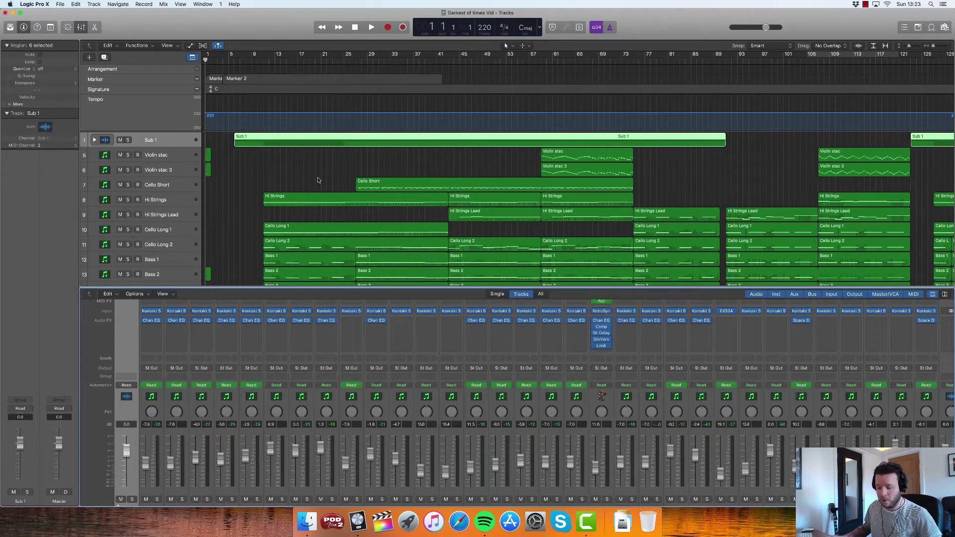
Undo the folder stack and group the three Frozen Strings tracks into a Summing Stack instead.
key(super+z)
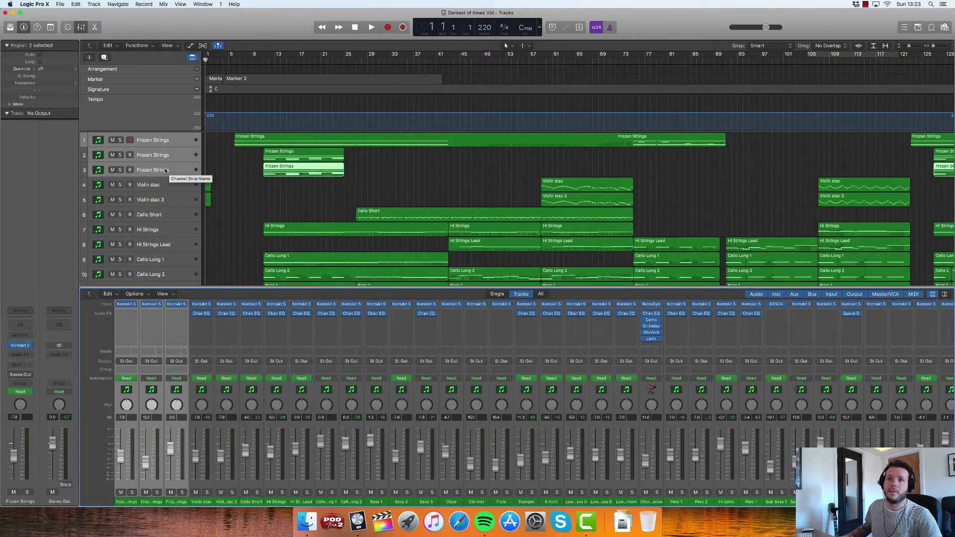
right_click(166, 170)
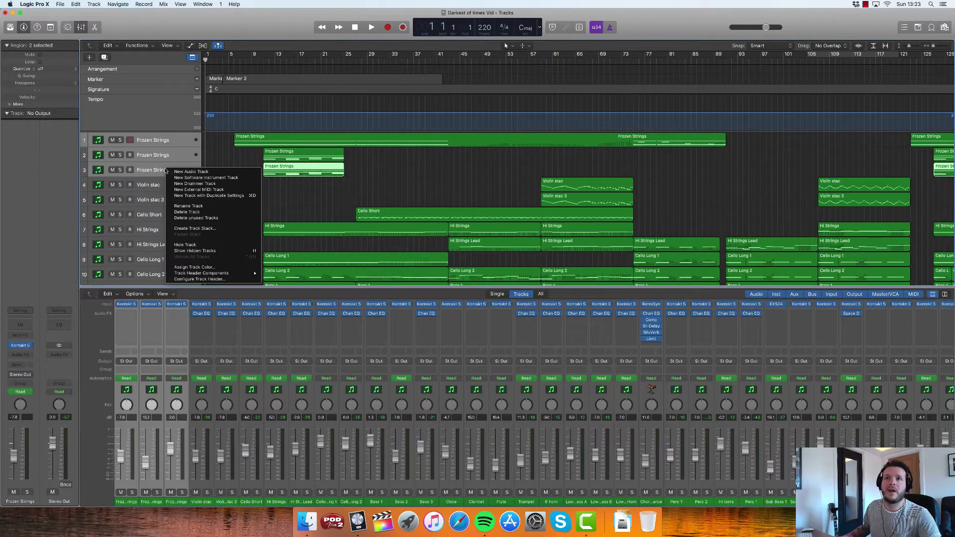
click(187, 229)
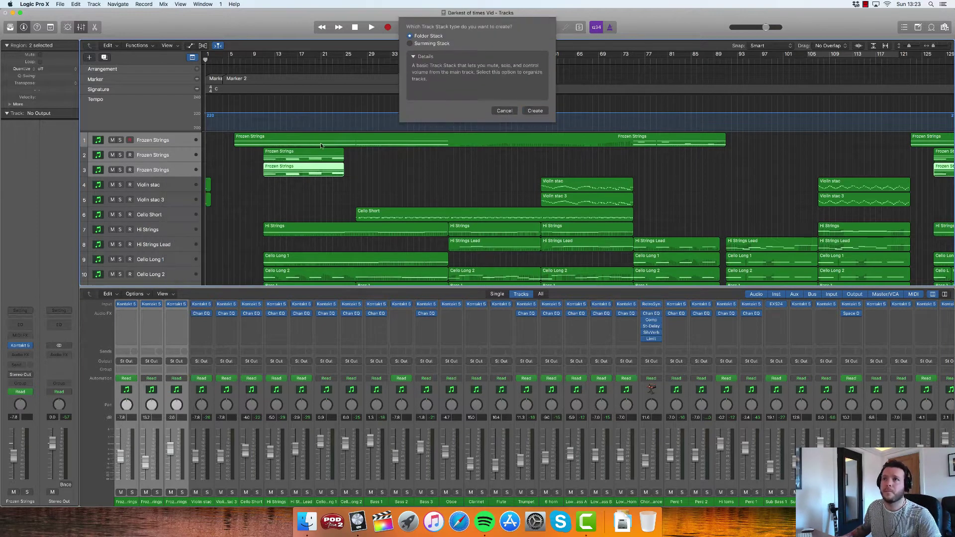
click(422, 45)
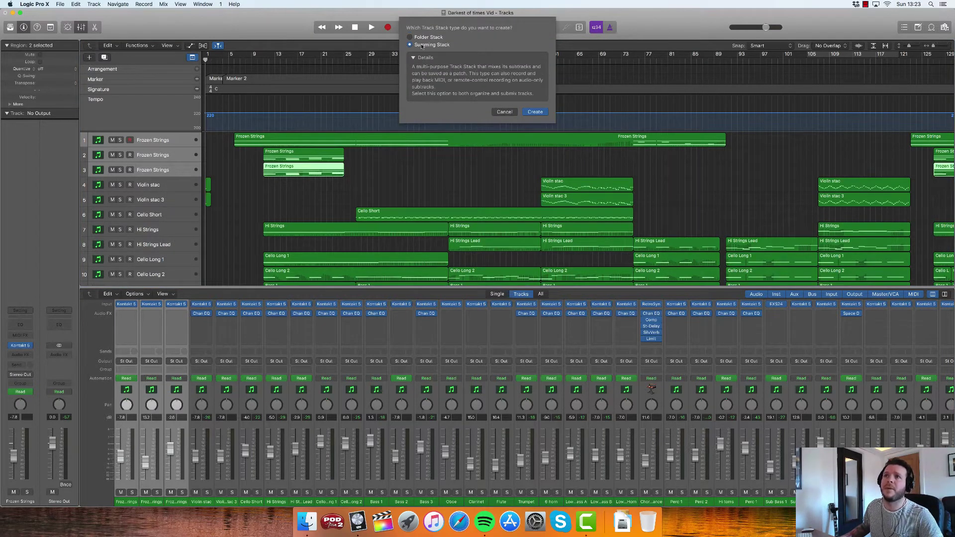
click(533, 114)
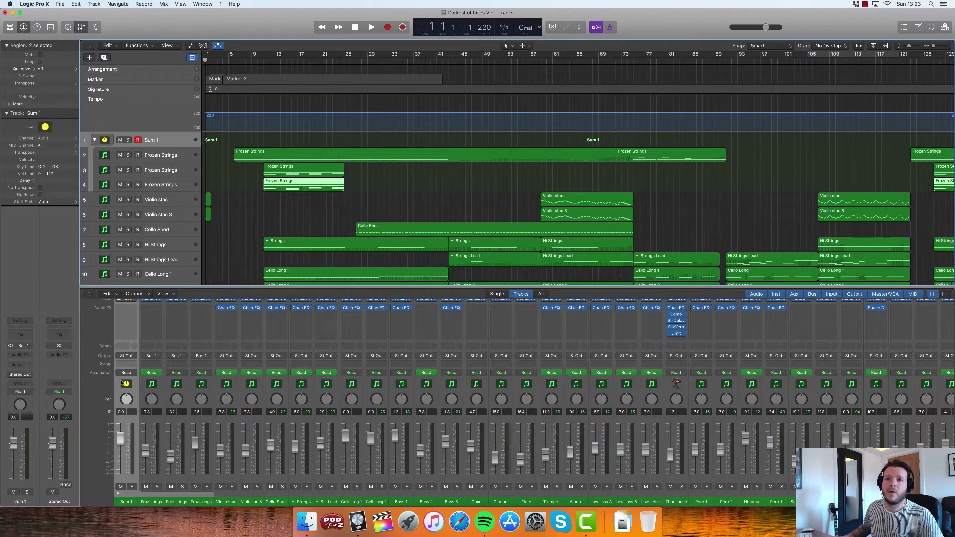
scroll(122, 382, up, 2)
scroll(122, 383, up, 5)
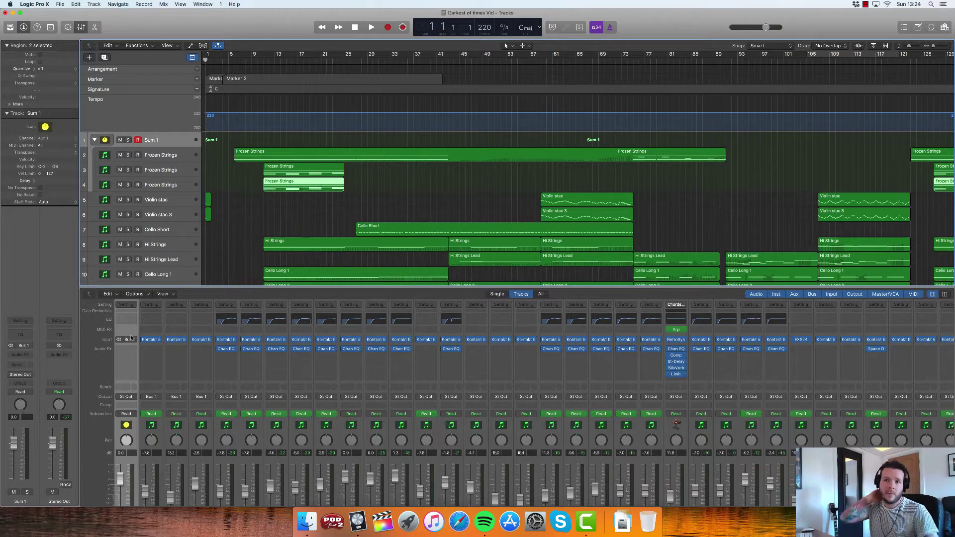
Rename the new summing stack as "String FX".
click(157, 140)
double_click(157, 140)
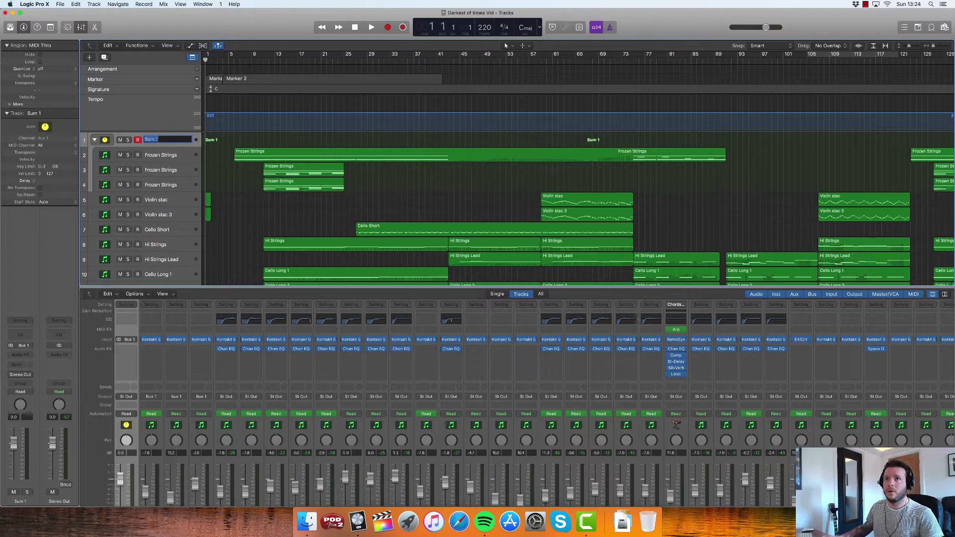
text(F)
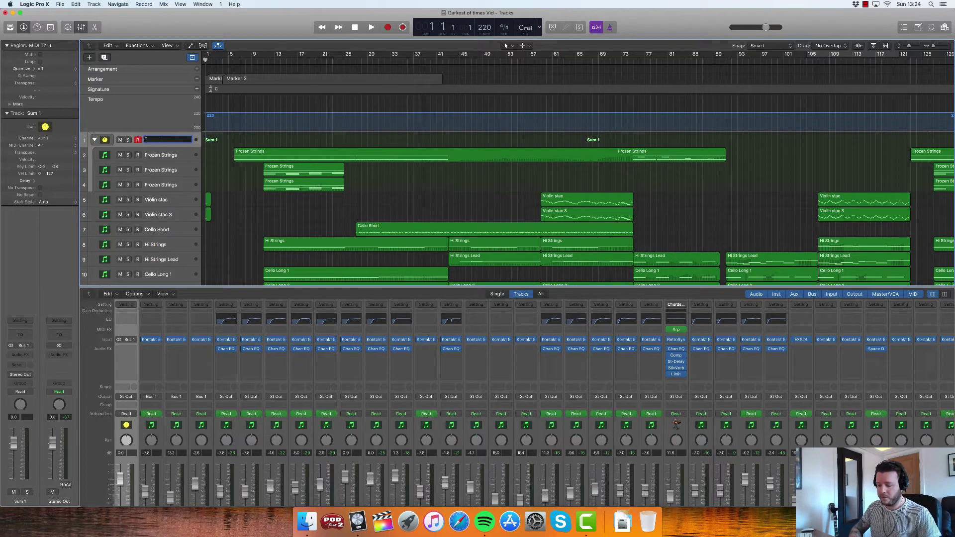
text(rozen)
key(BackSpace)
key(BackSpace)
key(BackSpace)
key(BackSpace)
key(BackSpace)
key(BackSpace)
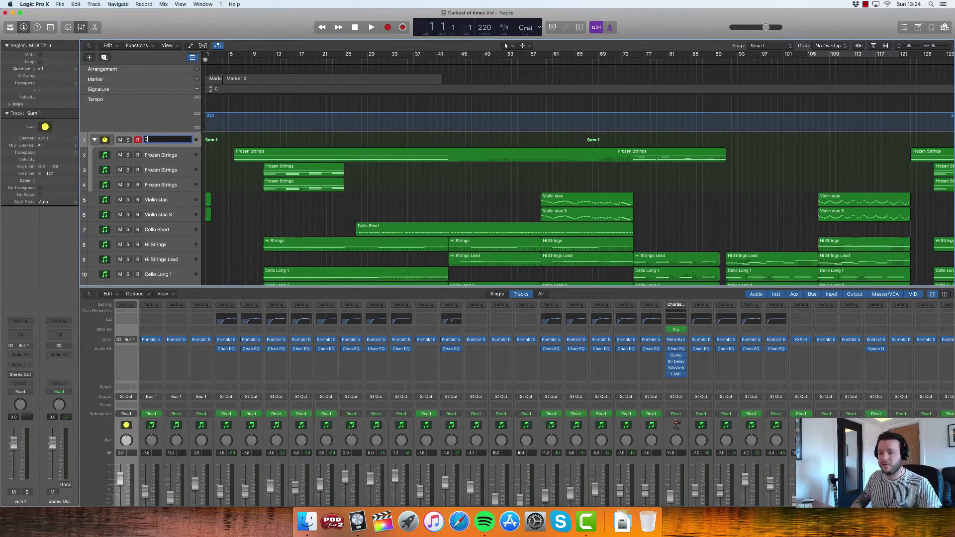
text(String FX)
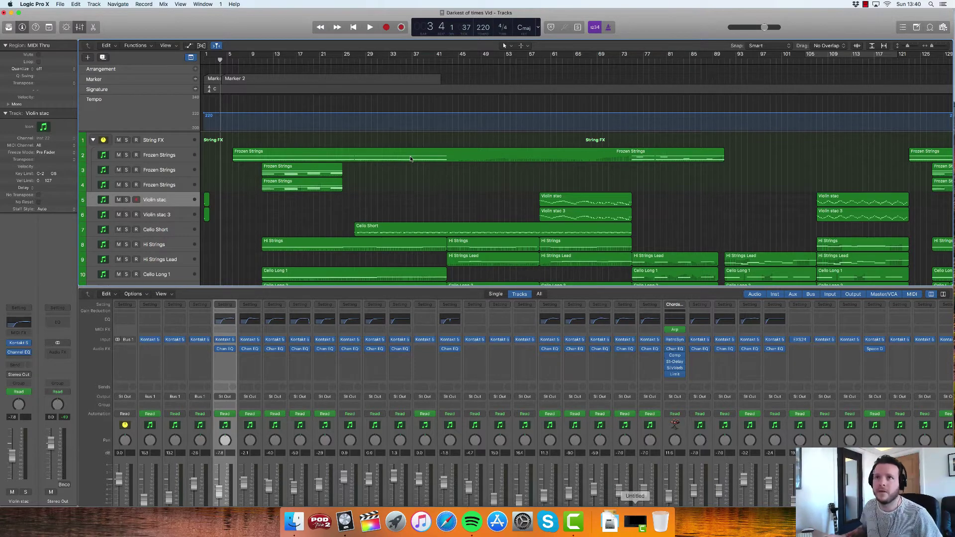
Assign a bright cyan track color to the String FX stack and its three Frozen Strings tracks.
click(161, 145)
shift+click(169, 186)
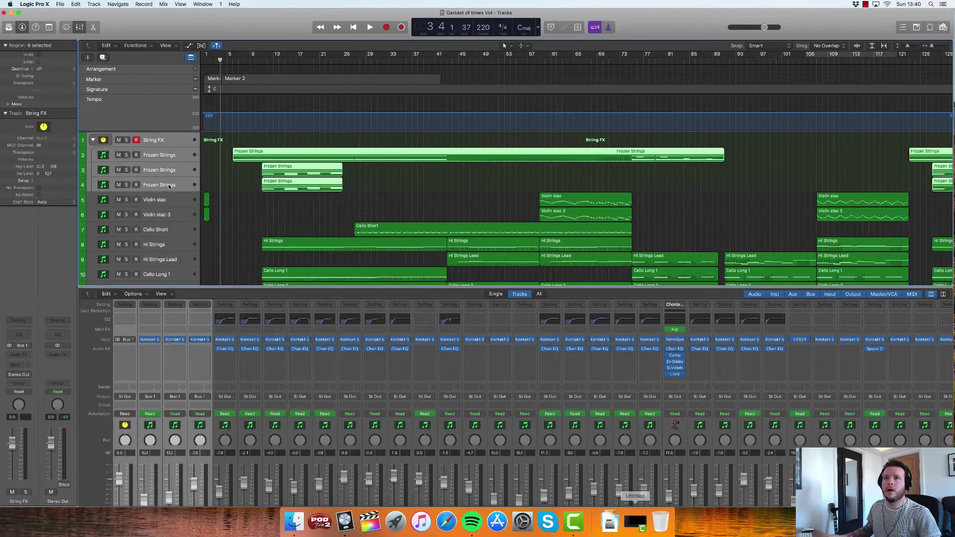
scroll(384, 188, right, 1)
scroll(385, 188, left, 1)
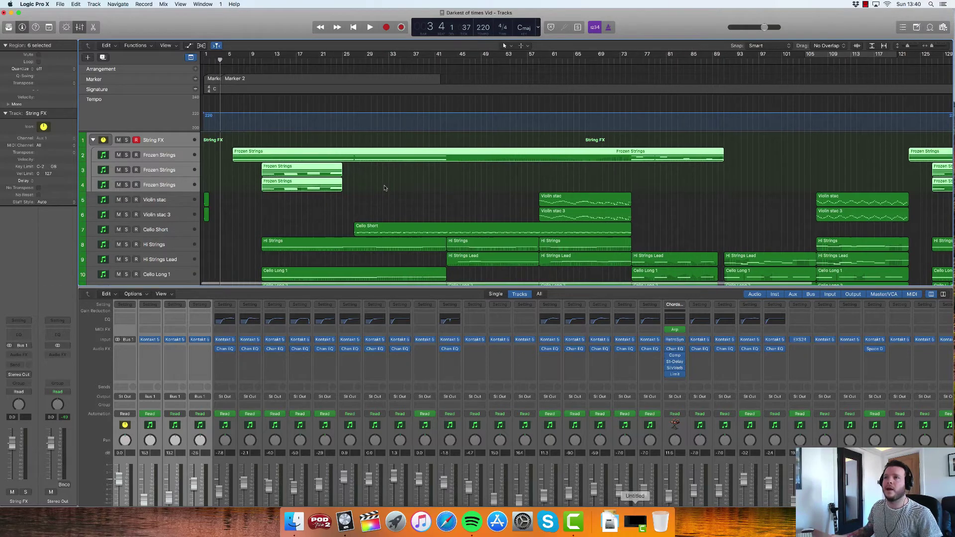
right_click(167, 158)
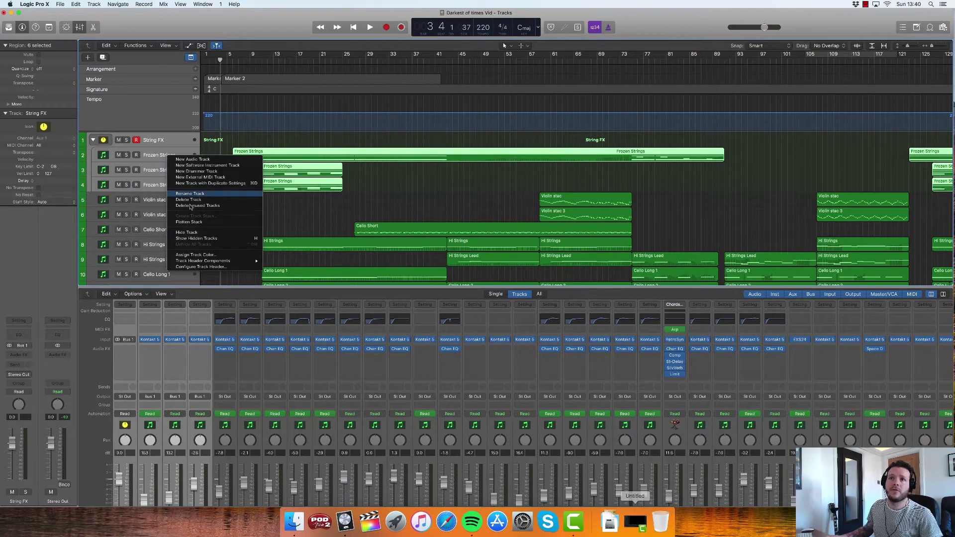
click(208, 256)
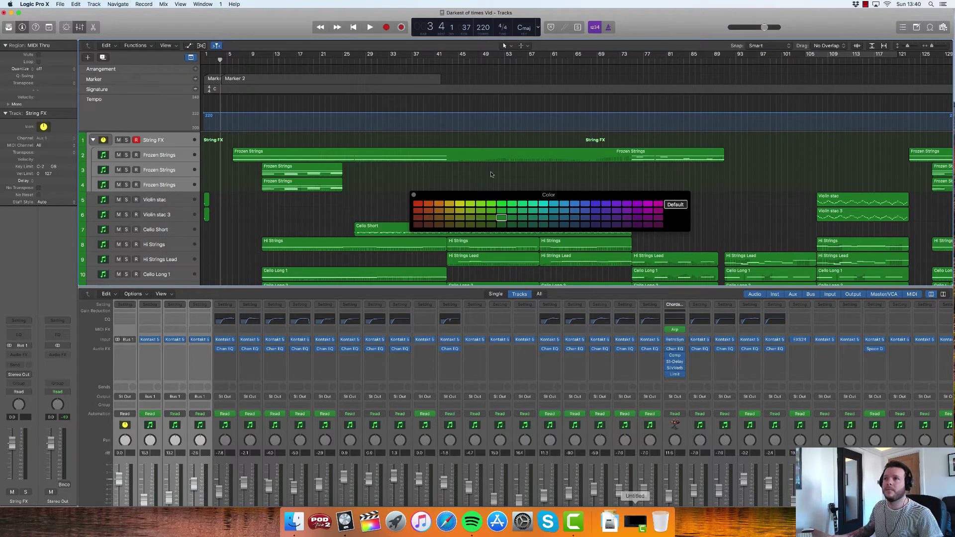
click(543, 205)
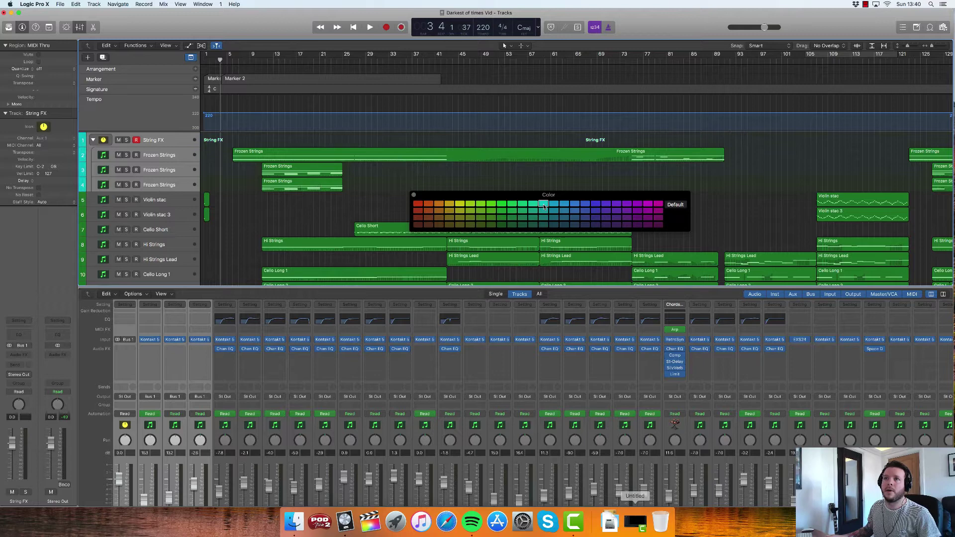
click(414, 195)
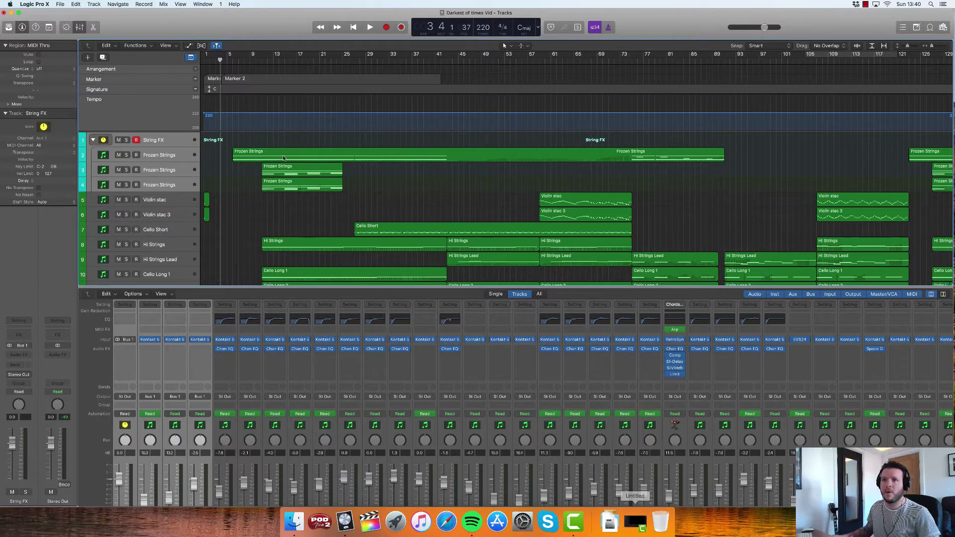
Select the three Frozen Strings tracks in the String FX stack and color their regions by track.
click(155, 155)
click(158, 140)
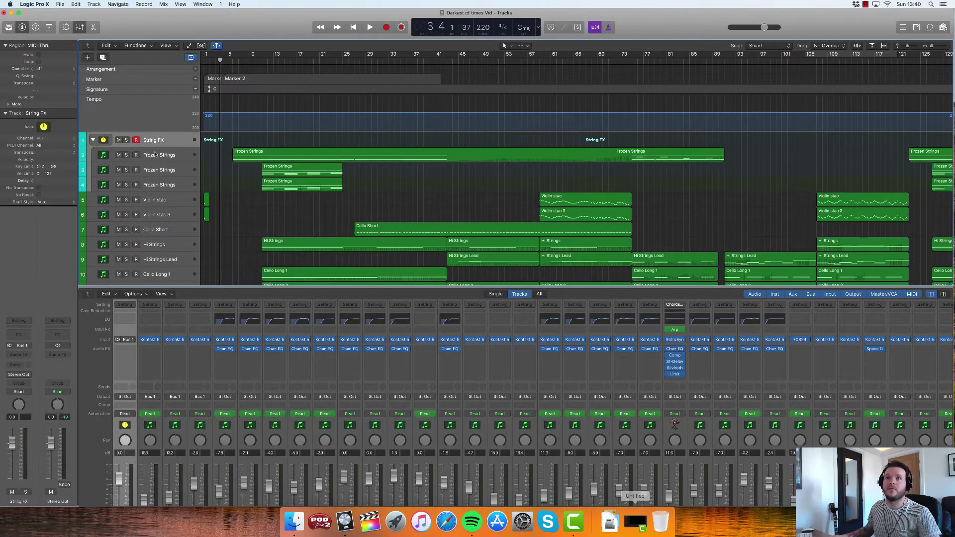
drag(160, 151, 170, 185)
click(157, 141)
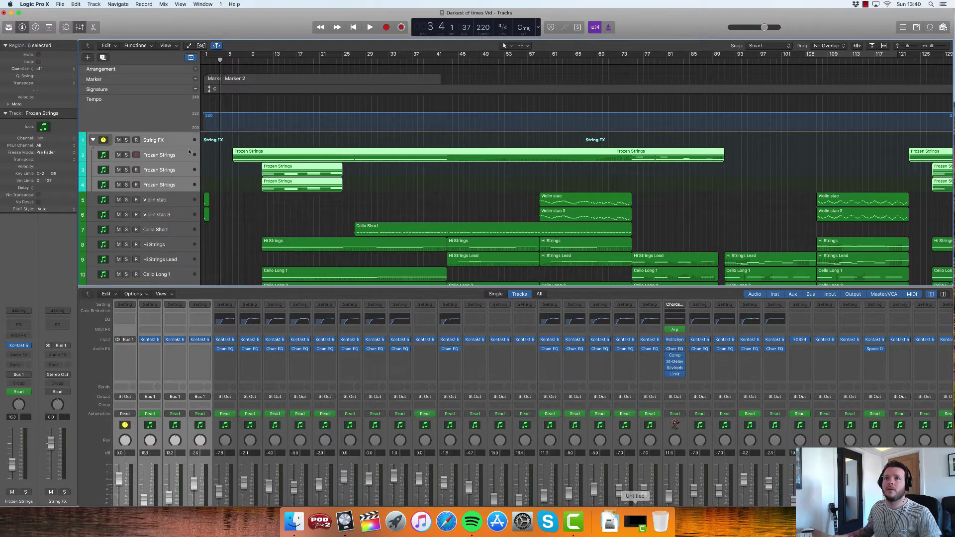
scroll(324, 163, right, 1)
scroll(314, 159, left, 1)
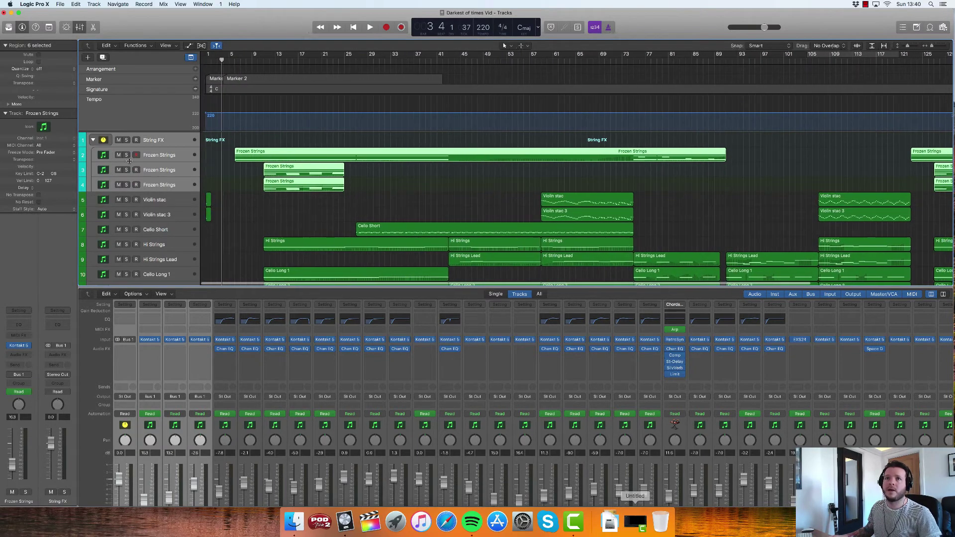
right_click(293, 157)
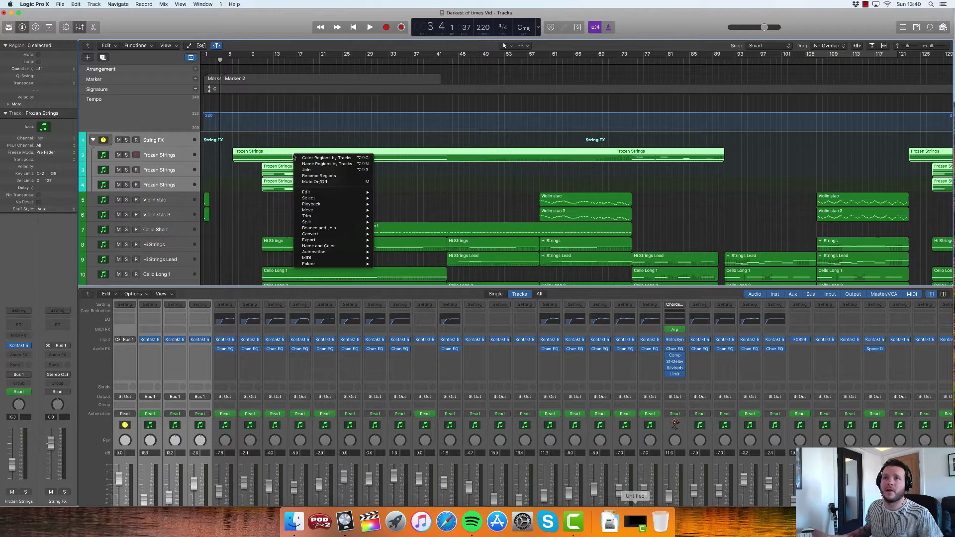
click(346, 158)
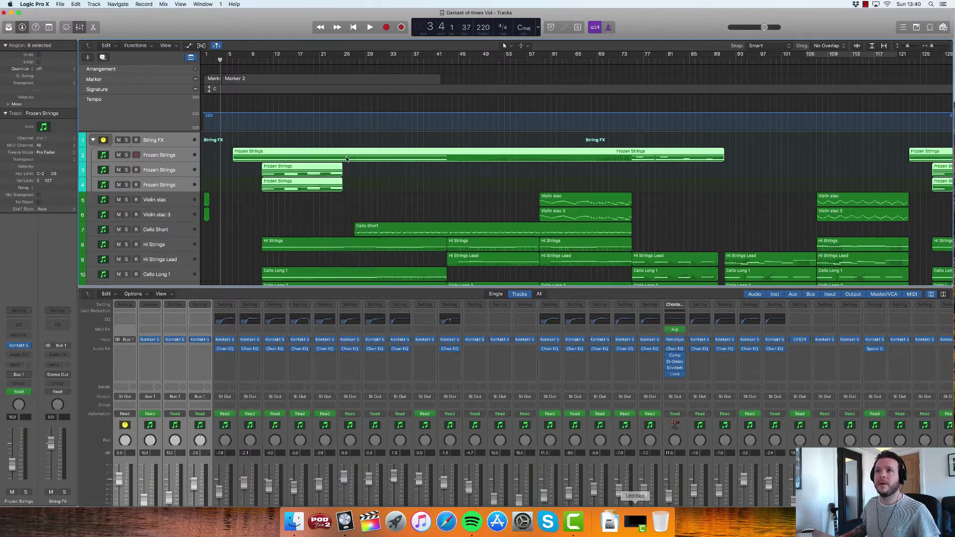
click(302, 212)
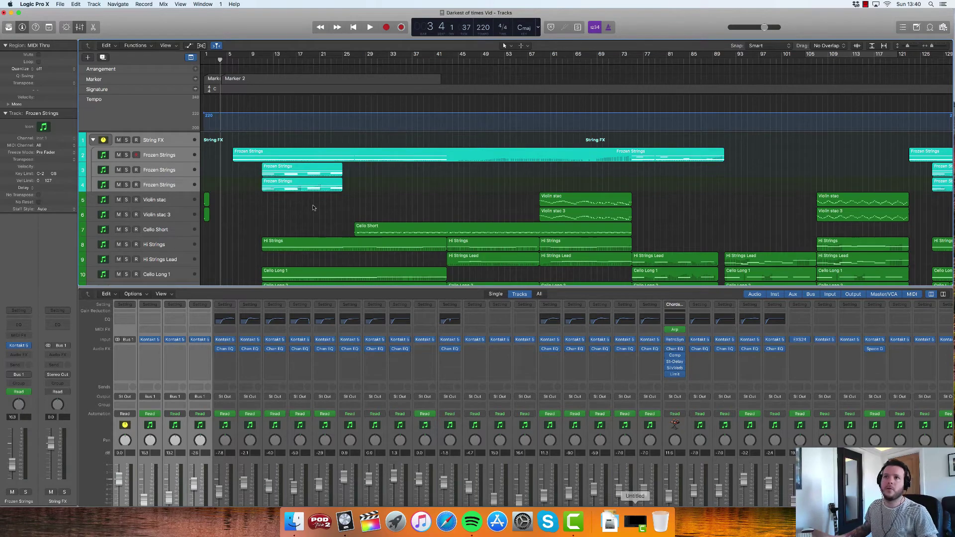
Select all regions in the project, name them by their tracks, and clear the selection.
key(super+a)
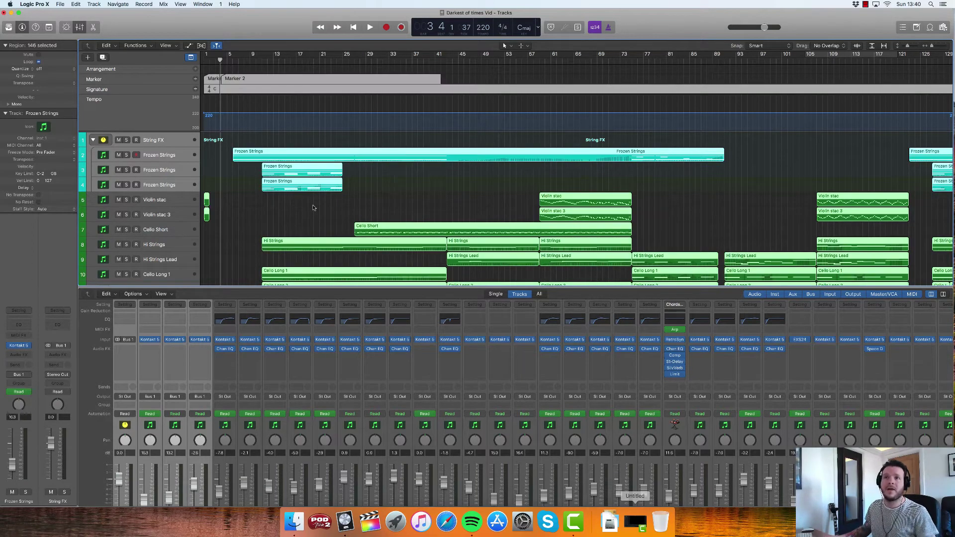
scroll(313, 208, down, 10)
scroll(313, 208, up, 10)
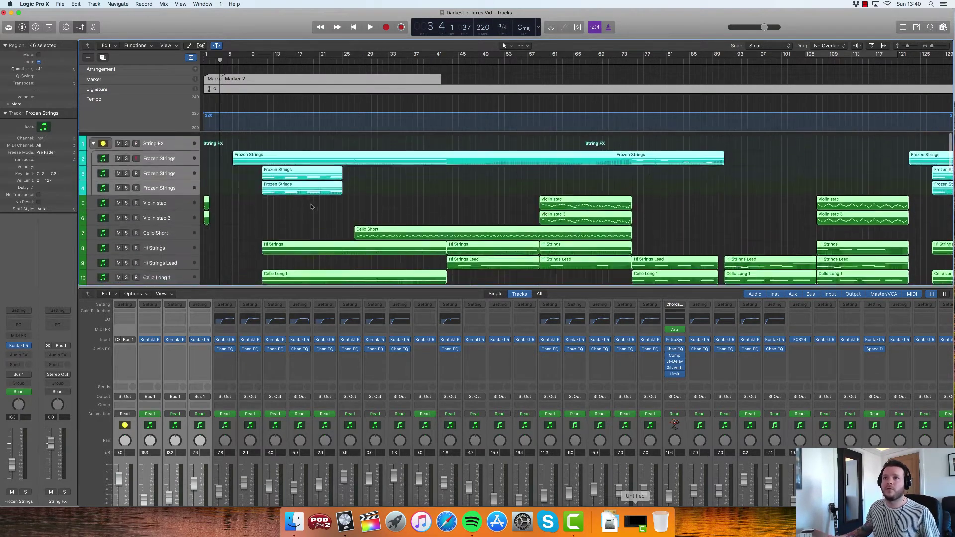
right_click(303, 172)
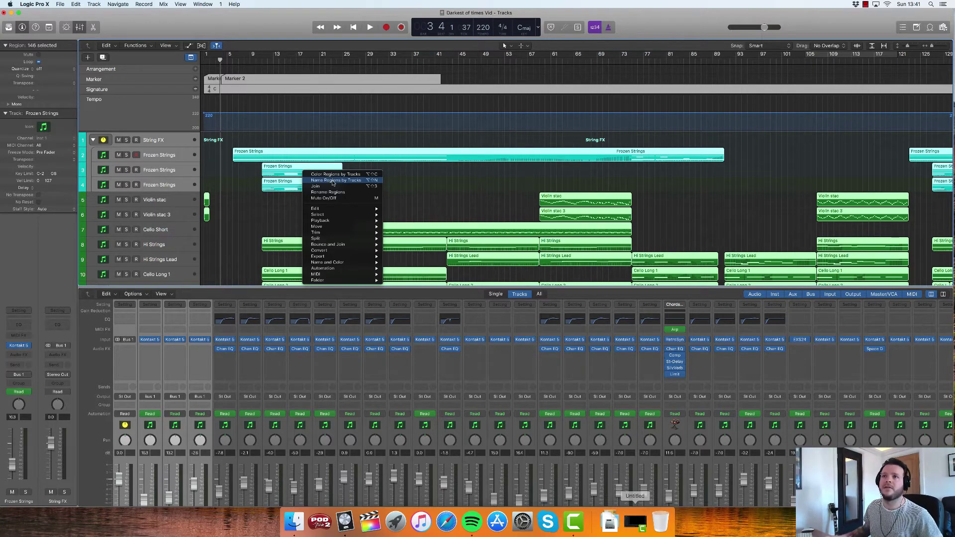
click(333, 181)
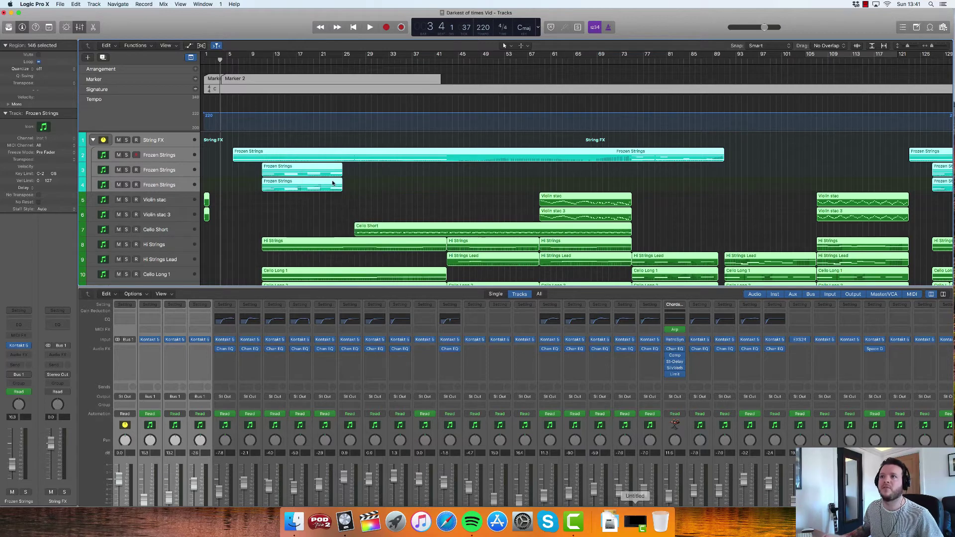
click(309, 207)
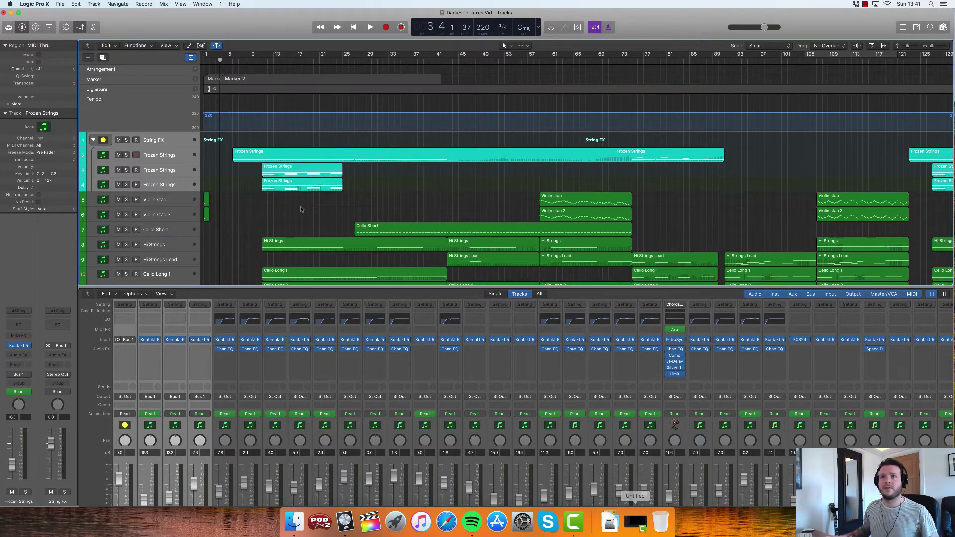
Collapse the String FX stack and move the Cello Short track below Hi Strings Lead.
click(93, 141)
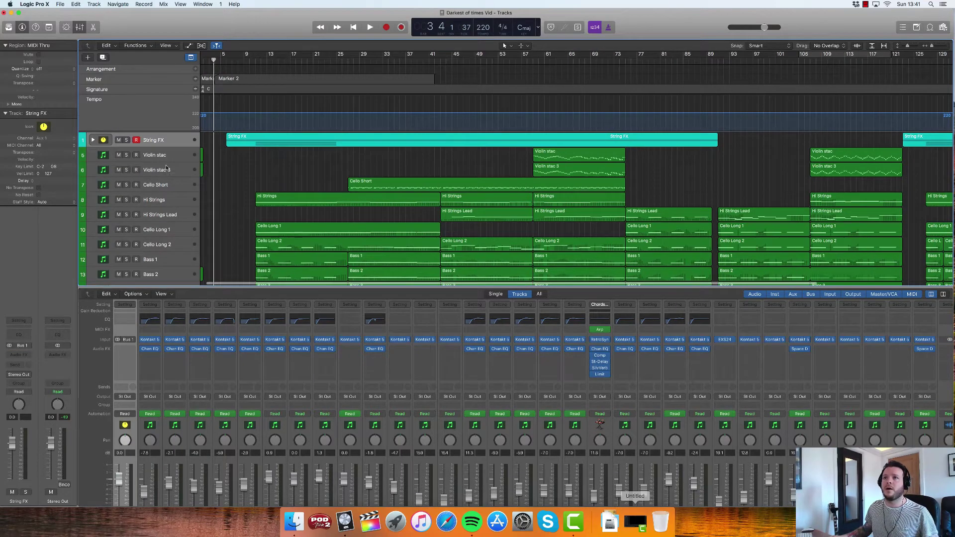
scroll(144, 164, right, 3)
click(148, 157)
shift+click(160, 171)
shift+click(168, 184)
scroll(168, 185, left, 3)
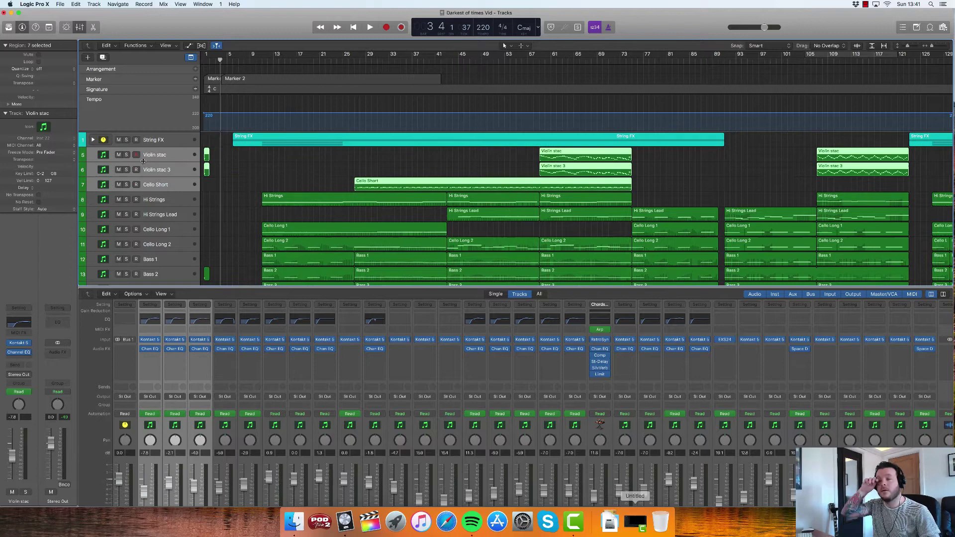
click(148, 185)
drag(148, 186, 151, 215)
Group Violin stac, Violin stac 3, Hi Strings and Hi Strings Lead into a Summing Stack named "High Strings".
click(154, 155)
shift+click(158, 200)
scroll(158, 200, down, 5)
scroll(158, 200, up, 5)
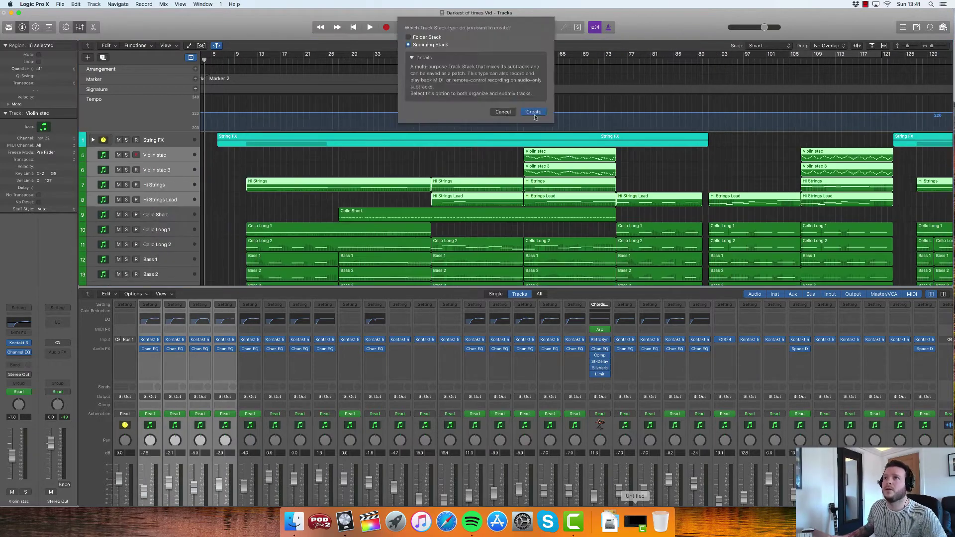
click(535, 111)
double_click(154, 155)
text(High Strings)
Assign a blue color to the High Strings stack, its tracks and their regions, and collapse the stack.
right_click(161, 195)
click(189, 294)
click(563, 211)
click(157, 155)
right_click(318, 201)
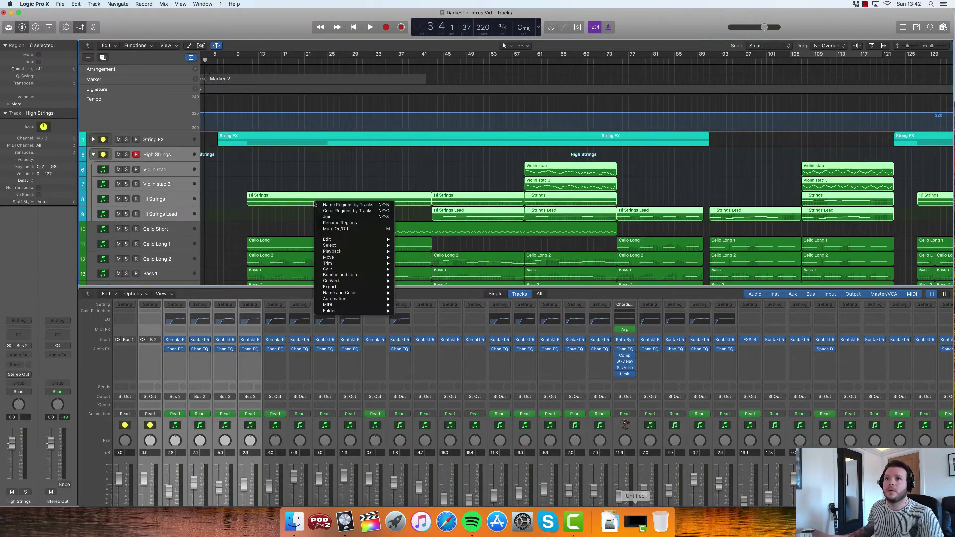
click(432, 294)
click(93, 154)
Group the tracks from Cello Short through Bass 3 into a Summing Stack named "Low Strings".
click(166, 170)
shift+click(170, 230)
shift+click(169, 245)
key(shift+super+d)
key(Return)
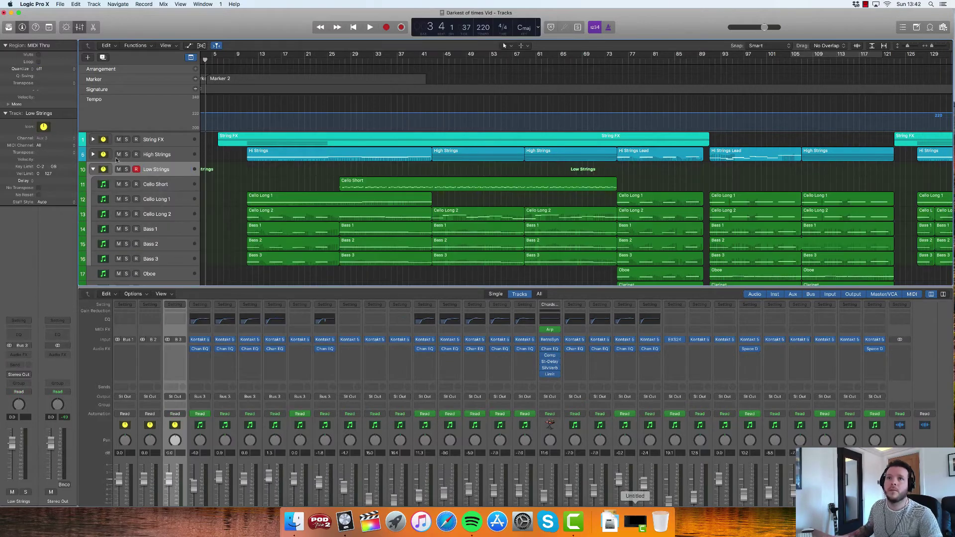
Assign a blue color to the Low Strings stack, its tracks and their regions, and collapse the stack.
right_click(164, 214)
click(186, 311)
click(564, 204)
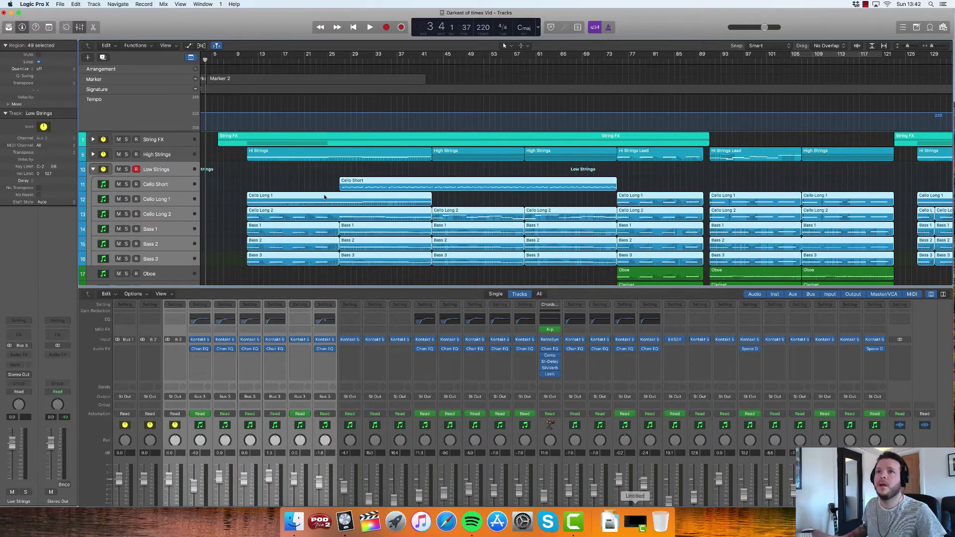
click(93, 169)
Group the Oboe, Clarinet and Flute tracks into a Summing Stack named "Winds".
click(161, 182)
shift+click(163, 210)
right_click(166, 192)
click(194, 252)
key(Return)
double_click(145, 180)
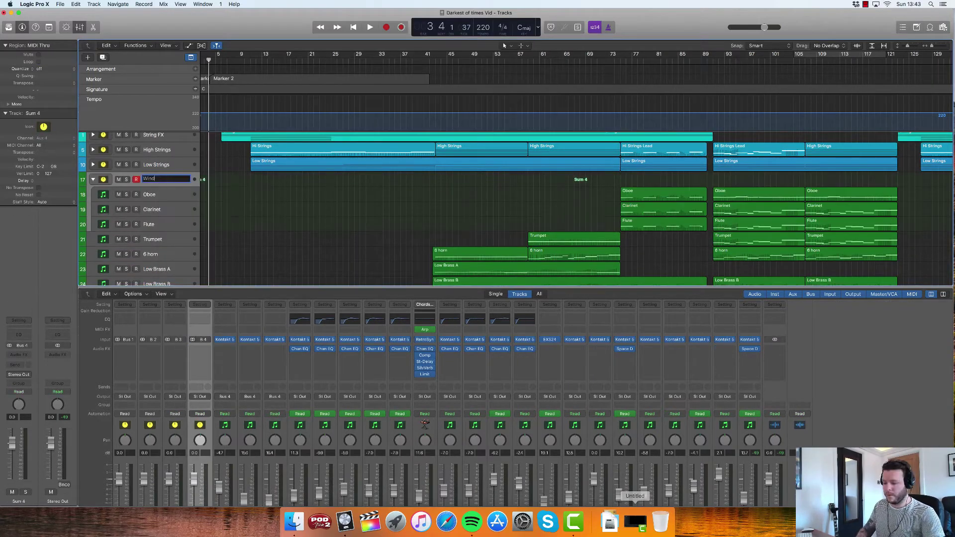
text(Winds)
key(Return)
Assign a yellow track color to the Winds stack and its Oboe, Clarinet and Flute tracks.
shift+click(158, 229)
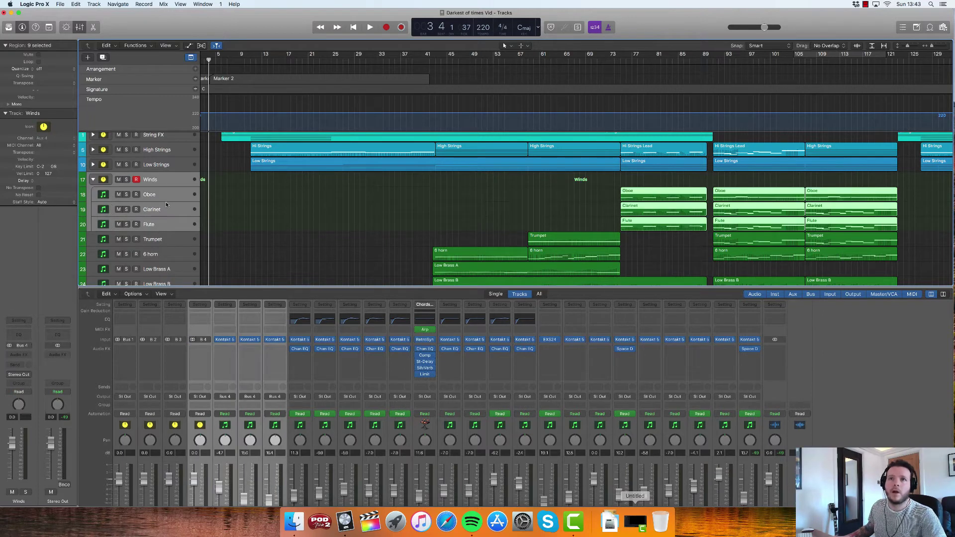
right_click(167, 204)
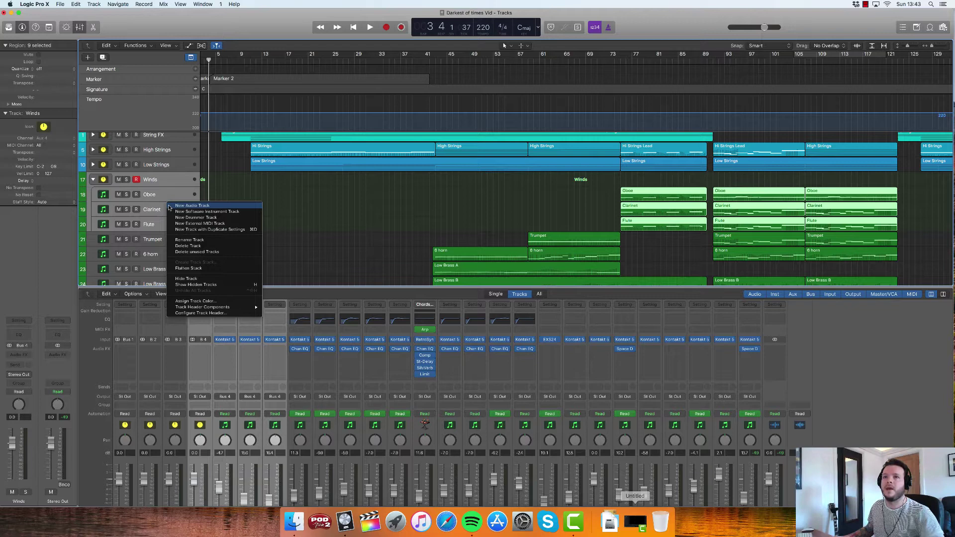
click(209, 302)
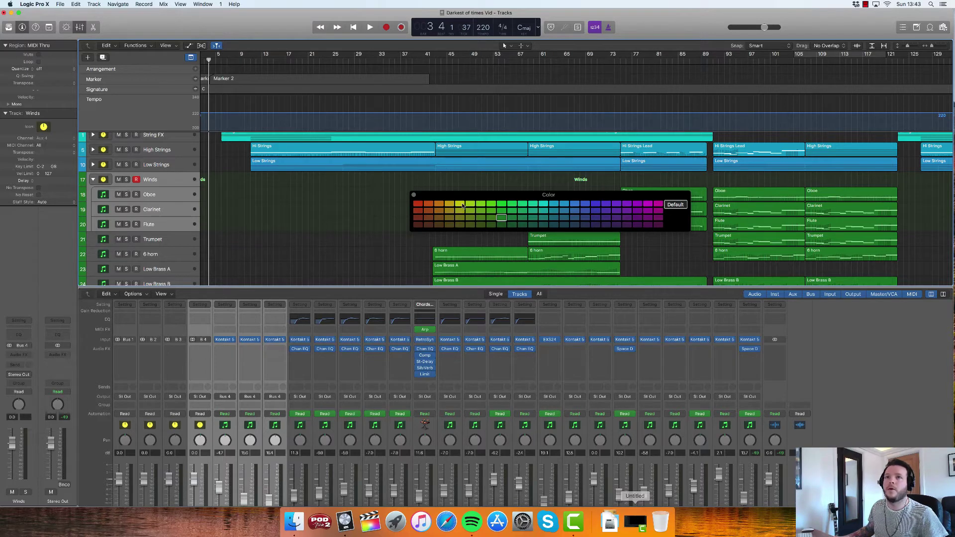
click(462, 206)
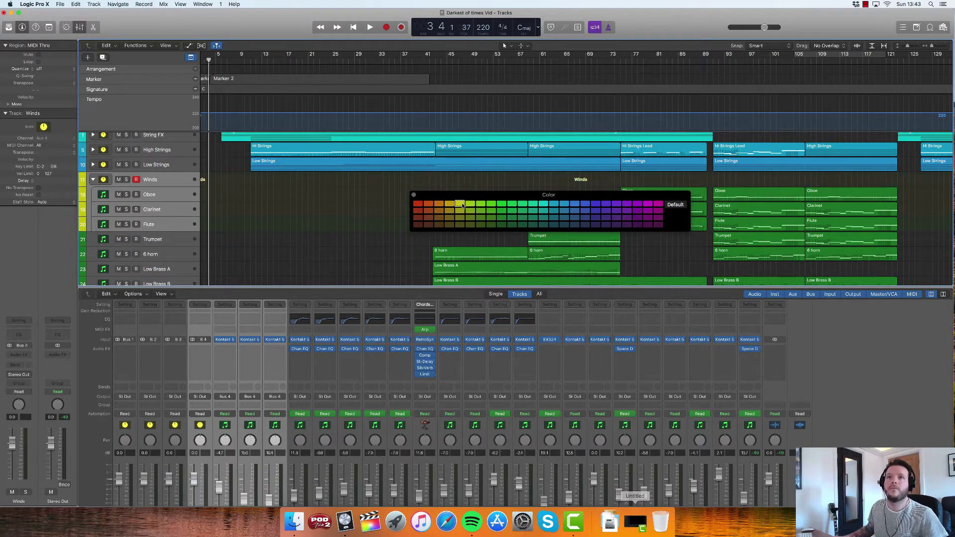
click(414, 196)
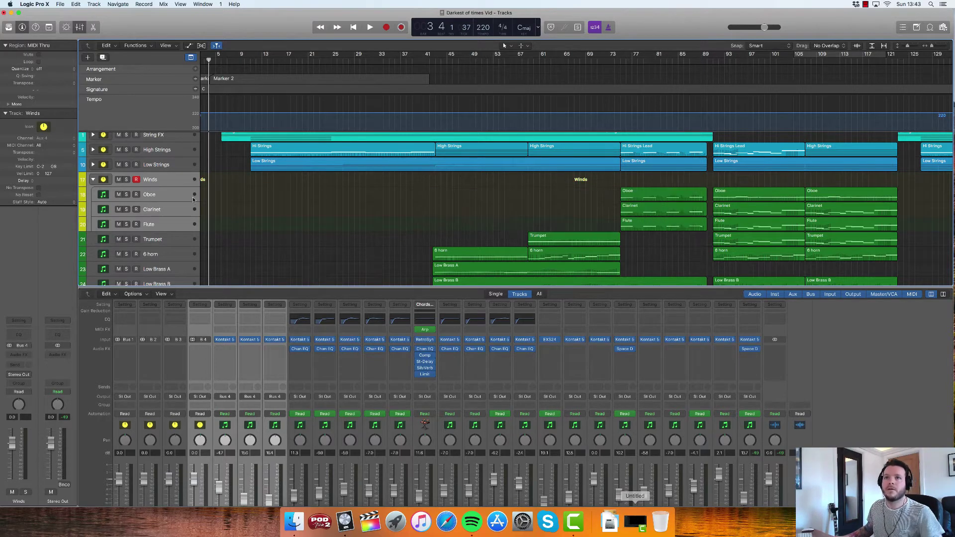
Color the Oboe, Clarinet and Flute regions by their tracks and collapse the Winds stack.
click(164, 195)
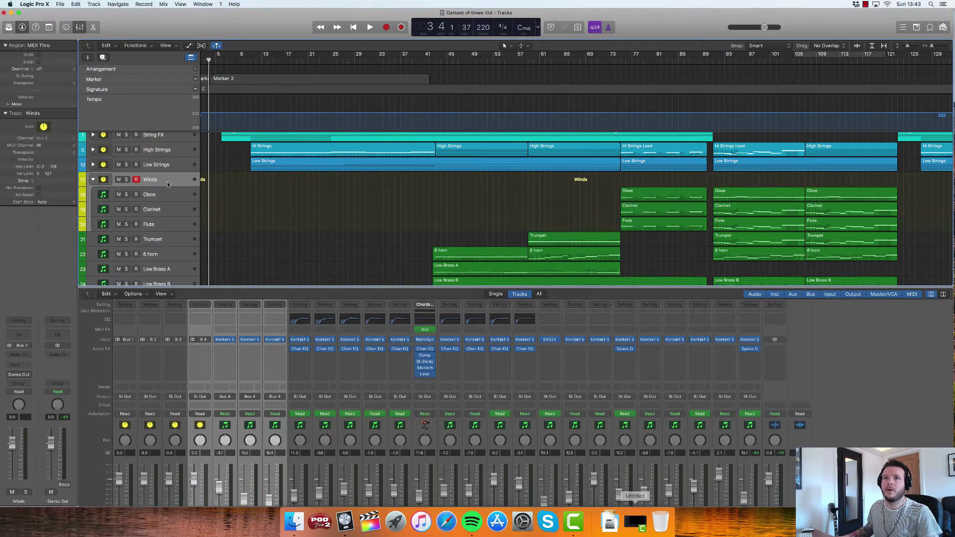
shift+click(163, 210)
shift+click(163, 224)
right_click(654, 200)
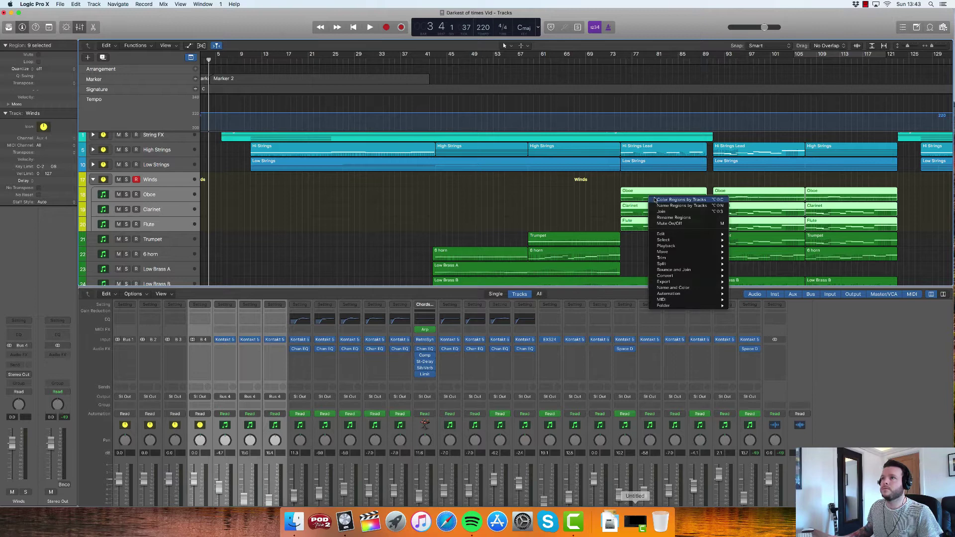
click(662, 199)
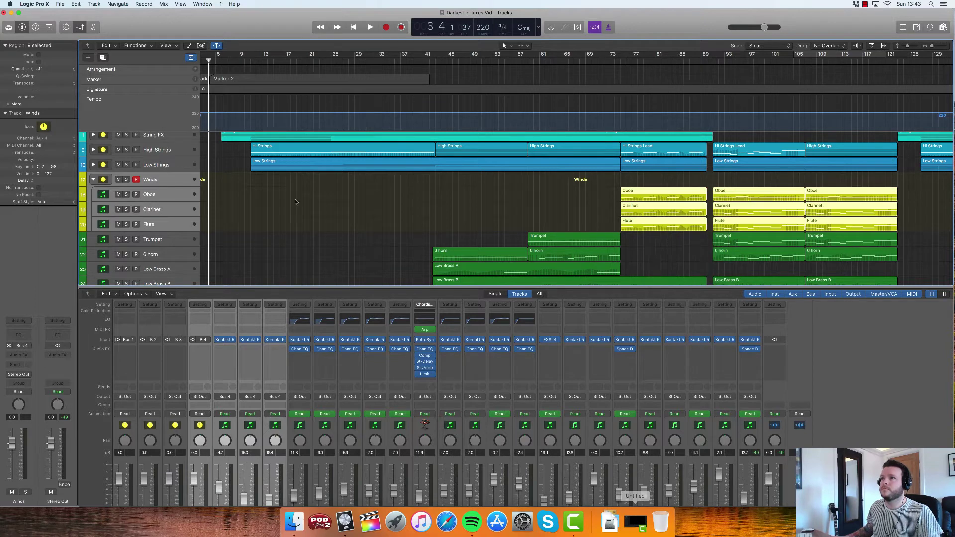
click(93, 180)
Assign a red track color to Trumpet, 6 horn, Low Brass A, Low Brass B and Low Nasty Horn.
click(173, 194)
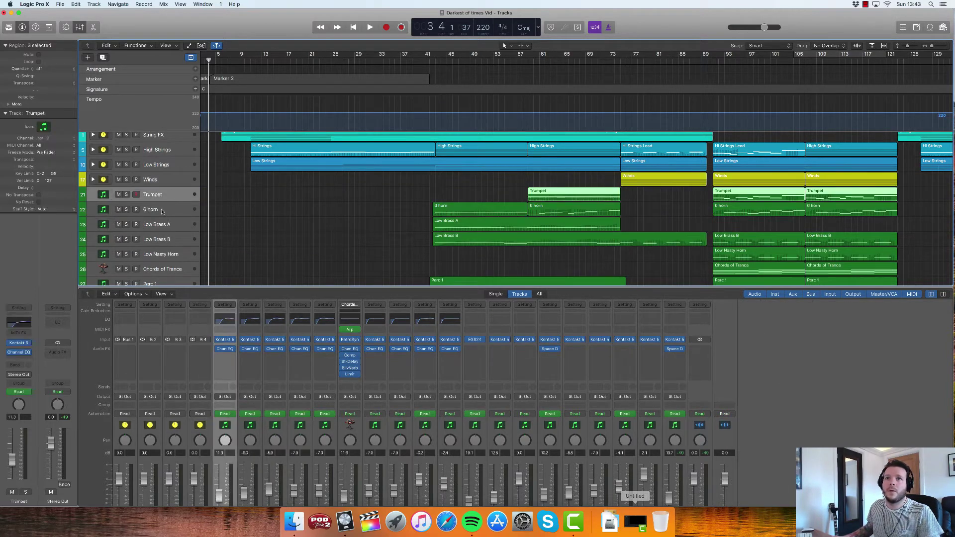
shift+click(162, 211)
shift+click(166, 224)
shift+click(172, 239)
shift+click(171, 252)
right_click(171, 235)
click(194, 273)
click(418, 203)
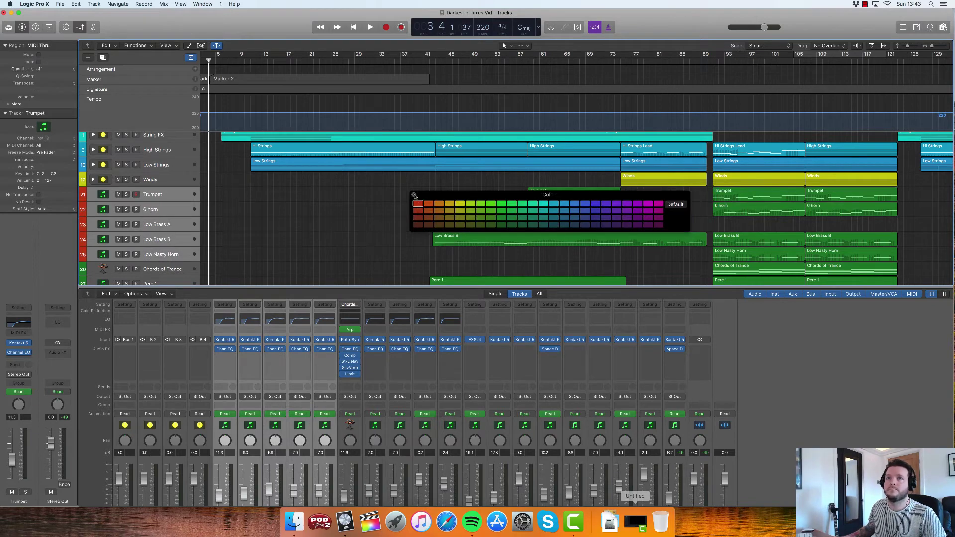
click(414, 195)
Group the five brass tracks into a collapsed Summing Stack named "Brass", with the stack and its regions colored red.
right_click(144, 197)
click(224, 255)
right_click(153, 194)
click(178, 233)
click(418, 204)
click(414, 195)
shift+click(172, 263)
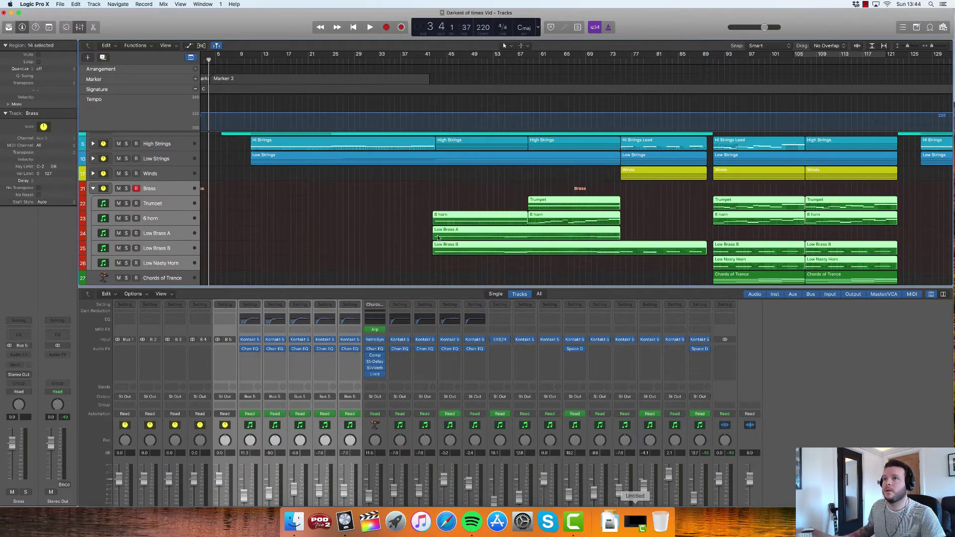
click(93, 189)
Reorder the tracks below Brass so Perc 1 through Rev Percussion sit together, with Chords of Trance beneath them.
scroll(164, 199, down, 4)
drag(164, 167, 163, 231)
drag(163, 270, 164, 223)
Group the six tracks from Perc 1 through Rev Percussion into a Summing Stack named "Percussion".
click(162, 189)
shift+click(164, 235)
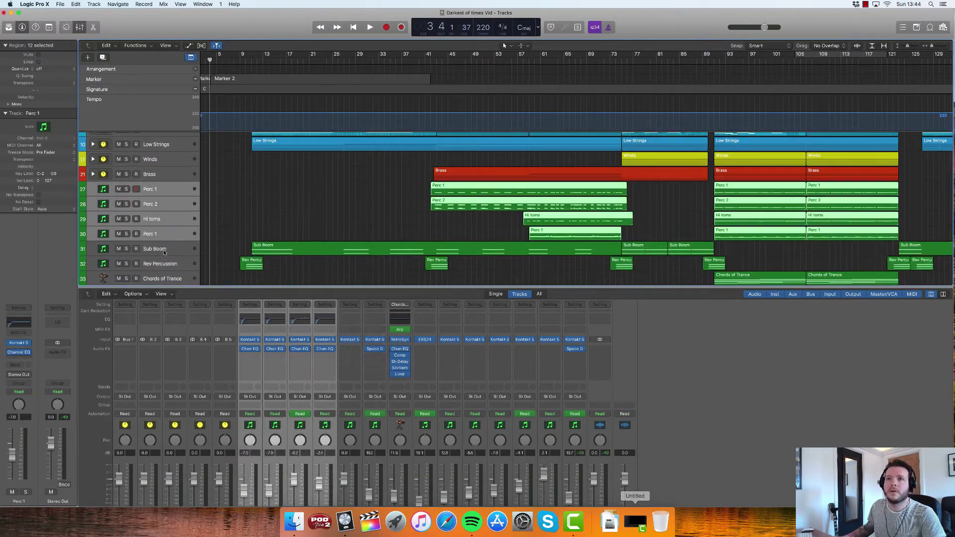
shift+click(164, 265)
right_click(167, 243)
click(195, 305)
double_click(166, 190)
text(Percussion)
key(Return)
Assign a bright green color to the Percussion stack, its tracks and their regions, and collapse the stack.
shift+click(162, 276)
right_click(167, 224)
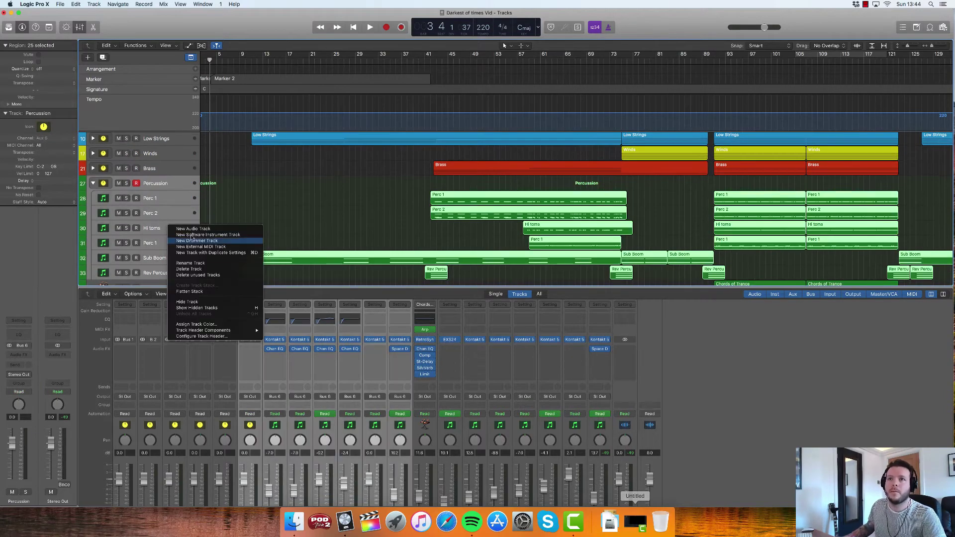
click(196, 324)
click(501, 215)
click(414, 196)
shift+click(162, 229)
shift+click(162, 273)
click(93, 183)
Group Chords of Trance, Sub Bass 1 and Sub Bass 2 into a Summing Stack named "Synth".
click(166, 200)
scroll(167, 209, down, 1)
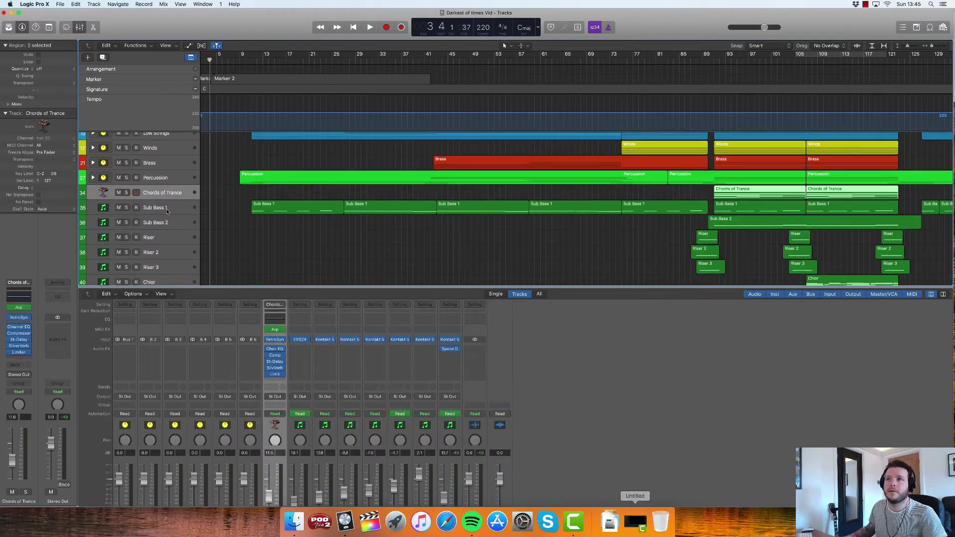
shift+click(160, 223)
key(super+shift+d)
key(Return)
text(Synth)
key(Return)
Assign a magenta color to the Synth stack, its tracks and their regions, and collapse the stack.
key(alt+c)
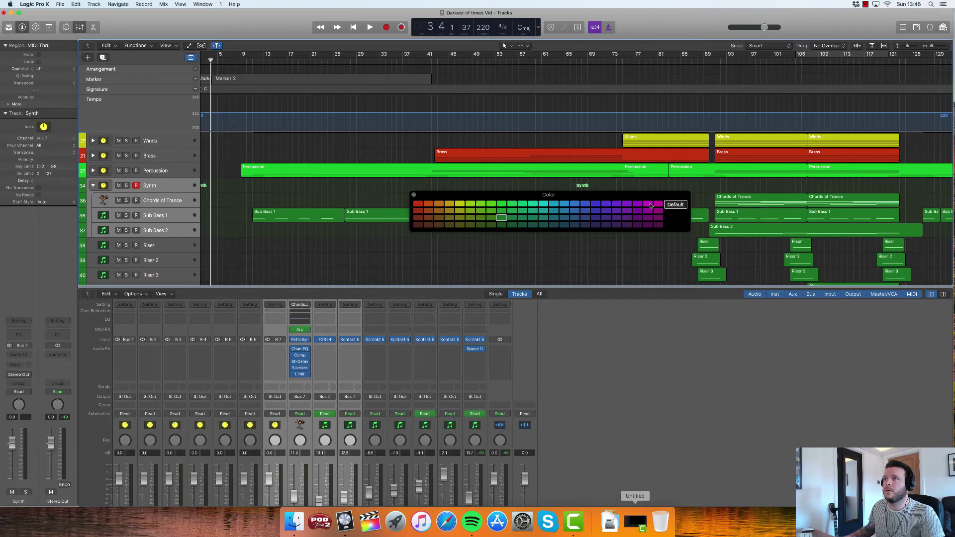
click(648, 204)
right_click(292, 217)
click(93, 185)
Group the Riser, Riser 2 and Riser 3 tracks into a Summing Stack named "Hybrids".
click(162, 207)
shift+click(165, 237)
right_click(166, 235)
click(192, 309)
click(535, 113)
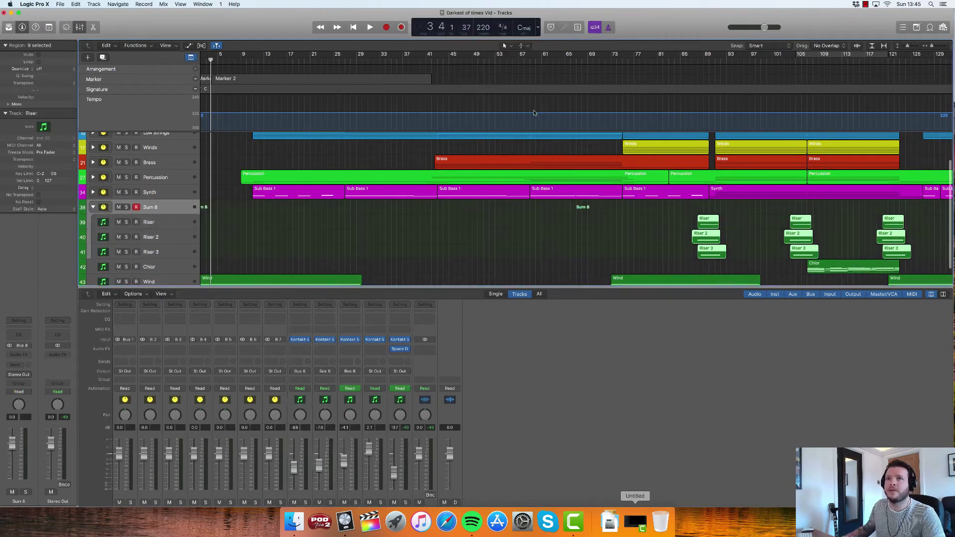
double_click(151, 207)
text(Hybrids)
key(Return)
Assign a dark purple color to the Hybrids stack, its riser tracks and their regions, and collapse the stack.
shift+click(163, 252)
key(alt+c)
click(635, 227)
click(93, 207)
Group the Chior track into a Summing Stack named "Chiors".
click(162, 245)
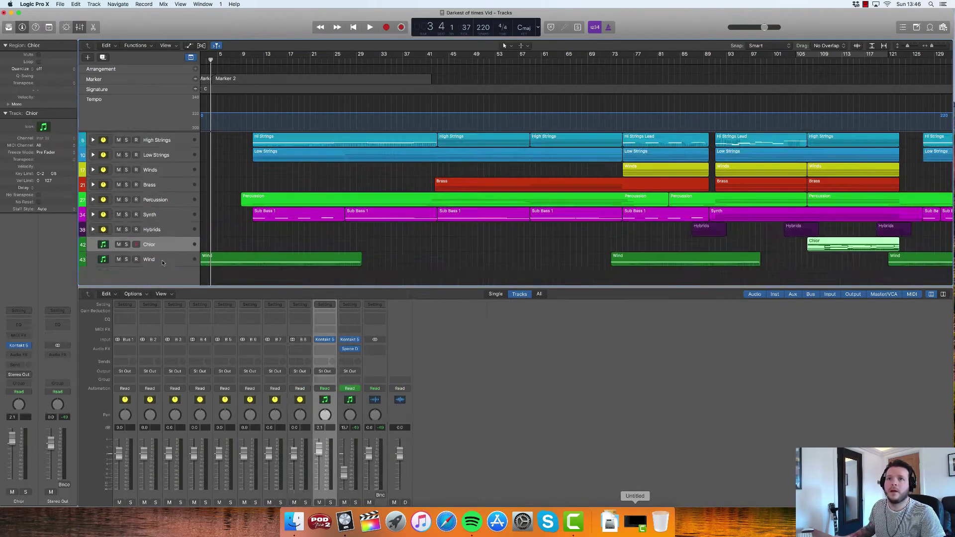
right_click(157, 243)
click(191, 305)
click(534, 113)
double_click(151, 244)
text(Chiors)
key(Return)
Assign a dark olive green color to the Chiors stack, its Chior track and region, and collapse the stack.
right_click(163, 232)
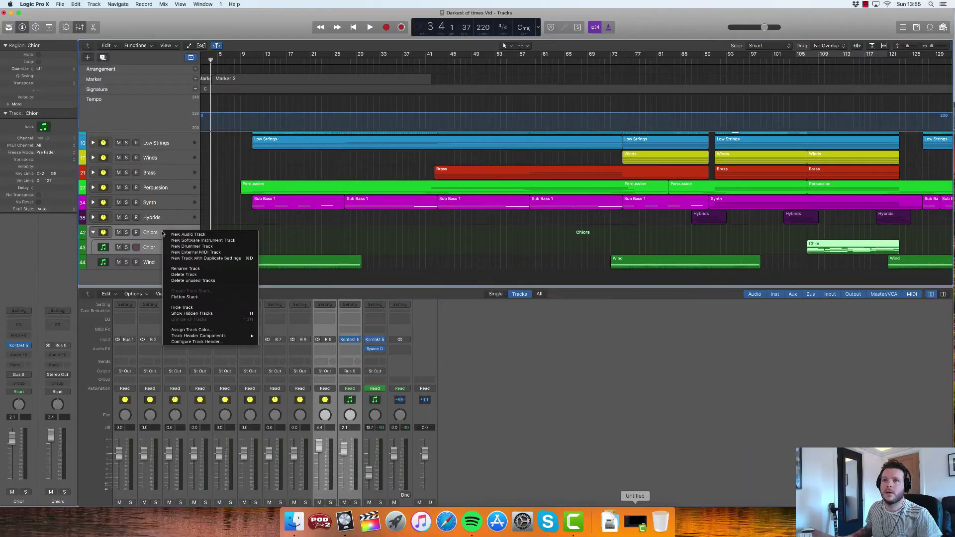
click(192, 330)
click(470, 224)
scroll(547, 239, left, 1)
click(161, 232)
right_click(831, 243)
click(791, 343)
click(93, 233)
Group the Wind track into a Summing Stack named "Sound Design" and assign it a lime green color.
click(161, 259)
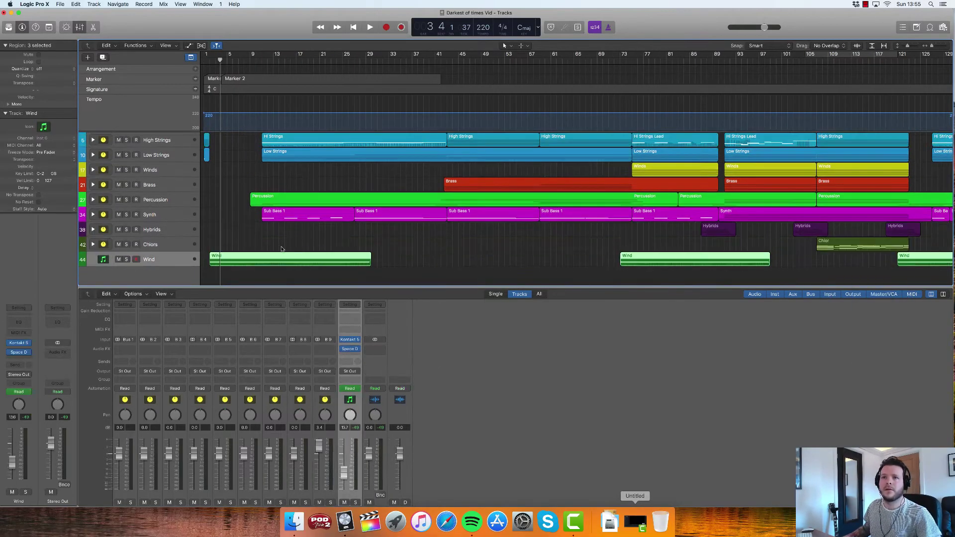
key(s)
right_click(161, 258)
click(192, 318)
click(535, 113)
double_click(154, 260)
text(Sound Design)
key(Return)
right_click(170, 272)
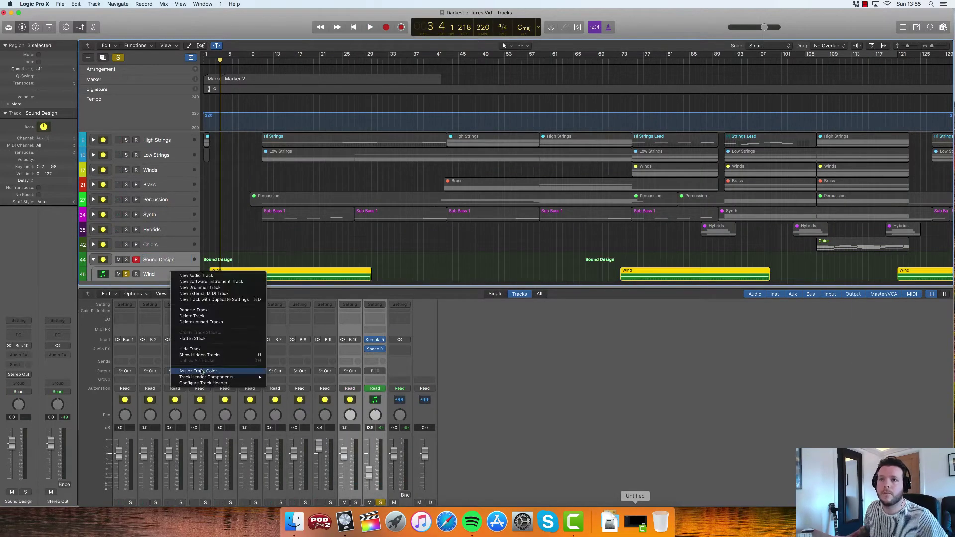
click(202, 371)
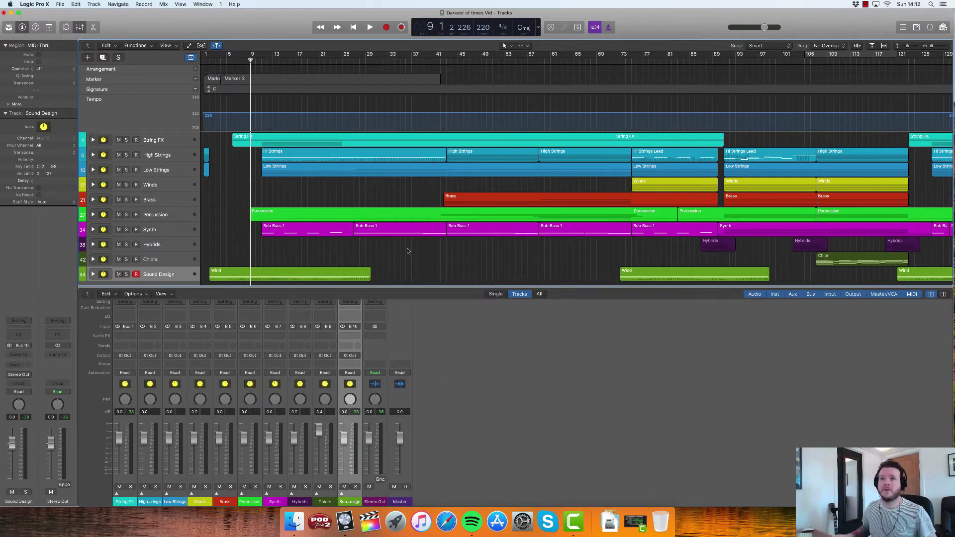
Review the finished stacks, expanding and collapsing Synth and String FX to examine the tracks inside them.
scroll(299, 244, down, 1)
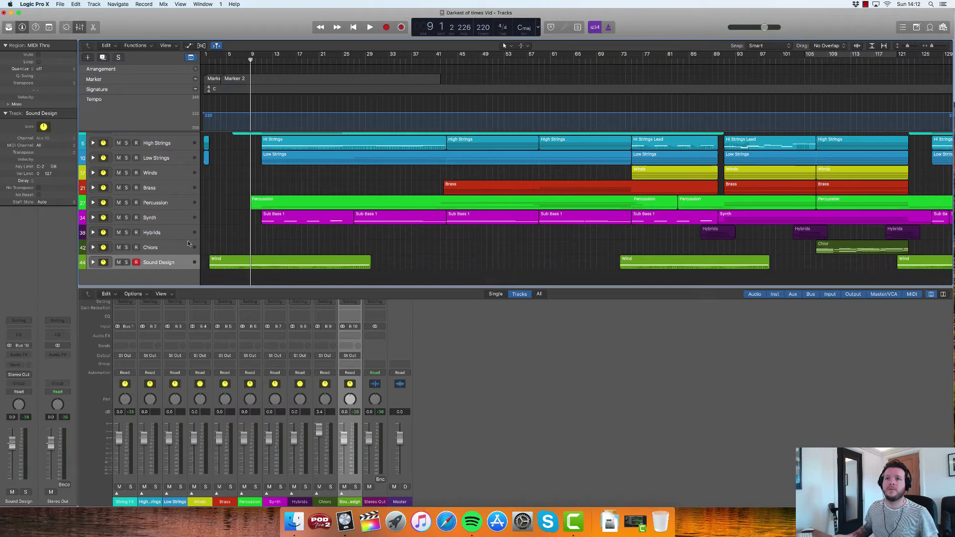
click(93, 219)
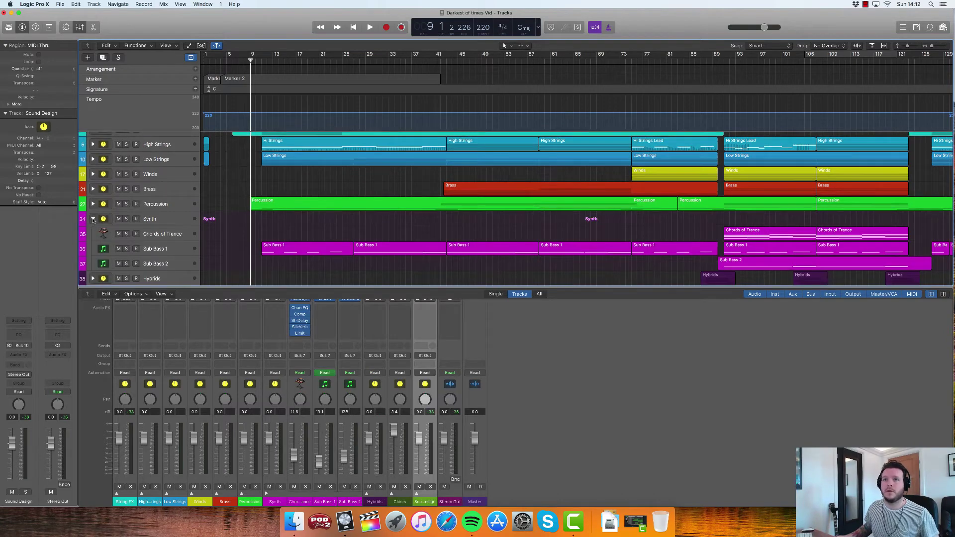
click(93, 219)
scroll(95, 149, up, 1)
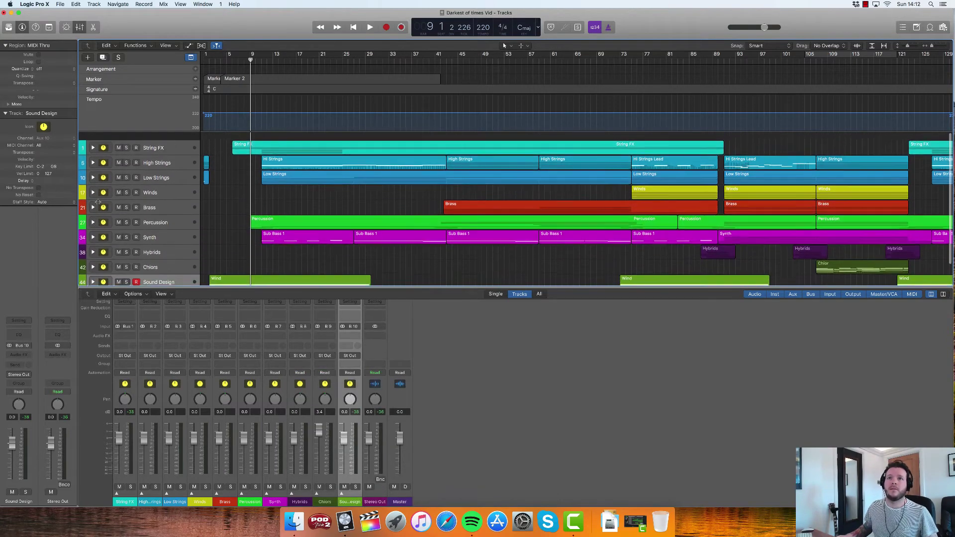
click(93, 140)
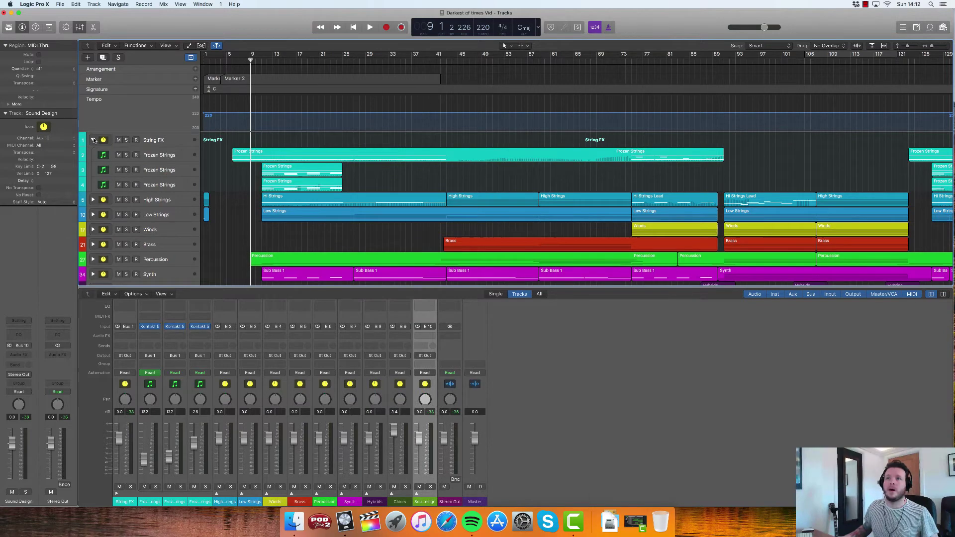
click(93, 139)
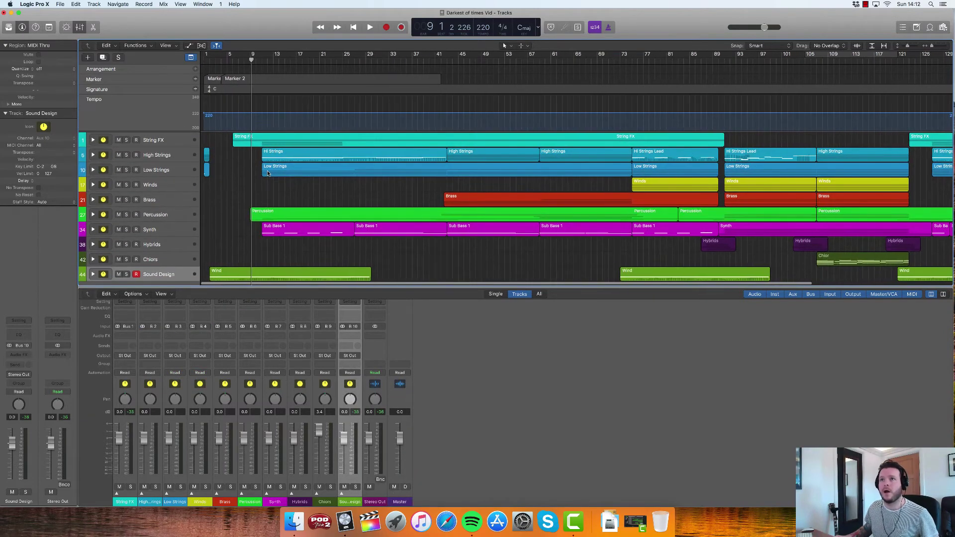
scroll(267, 173, down, 1)
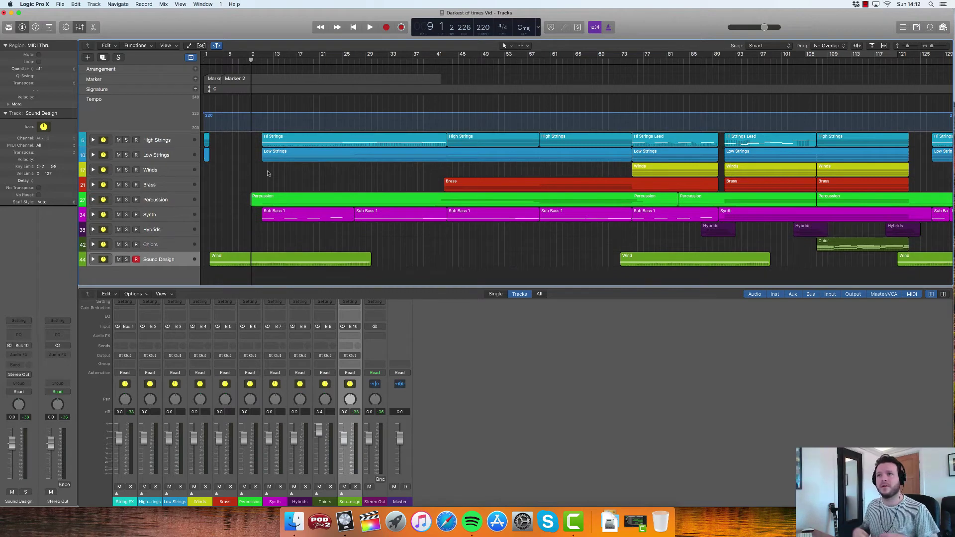
scroll(267, 173, up, 1)
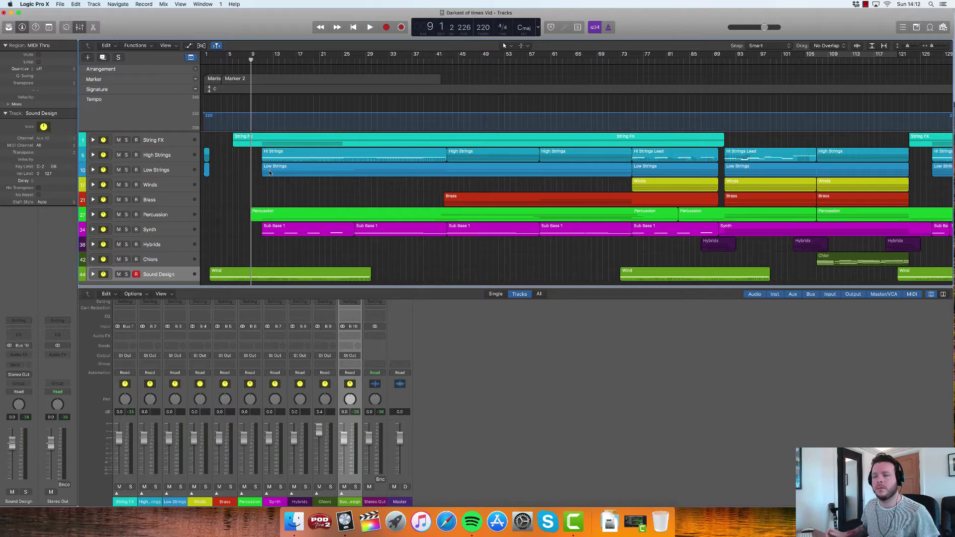
Expand the High Strings stack and solo it, toggling solo on and off for Low Strings.
click(92, 155)
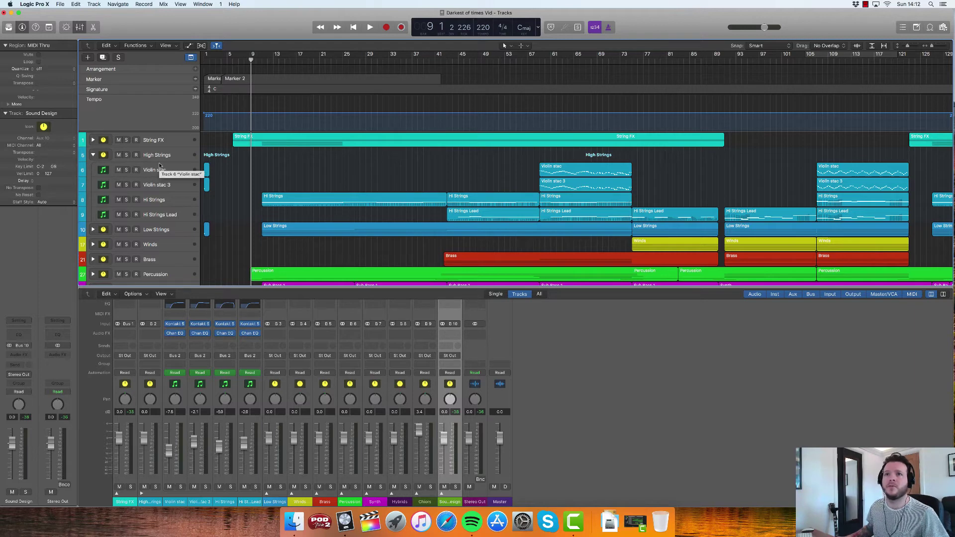
click(126, 154)
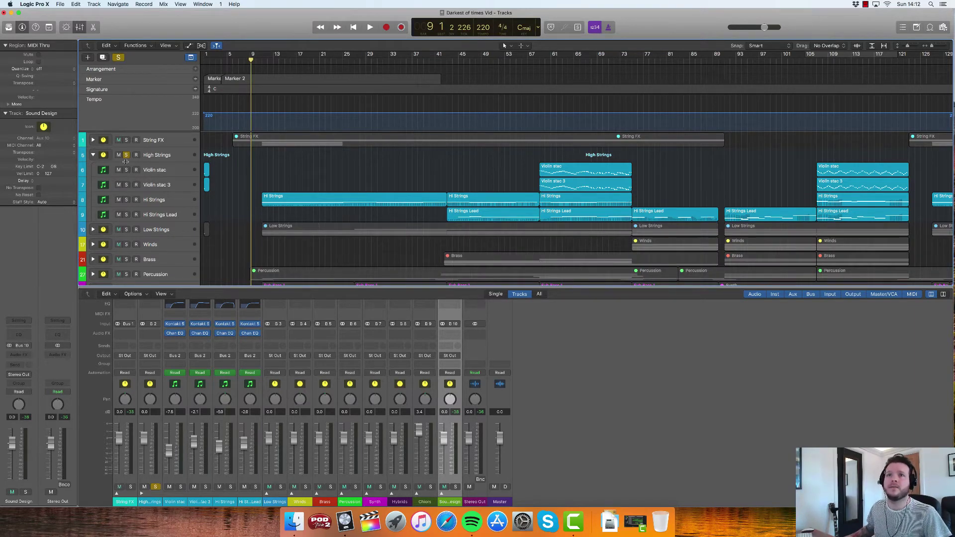
click(126, 230)
click(126, 230)
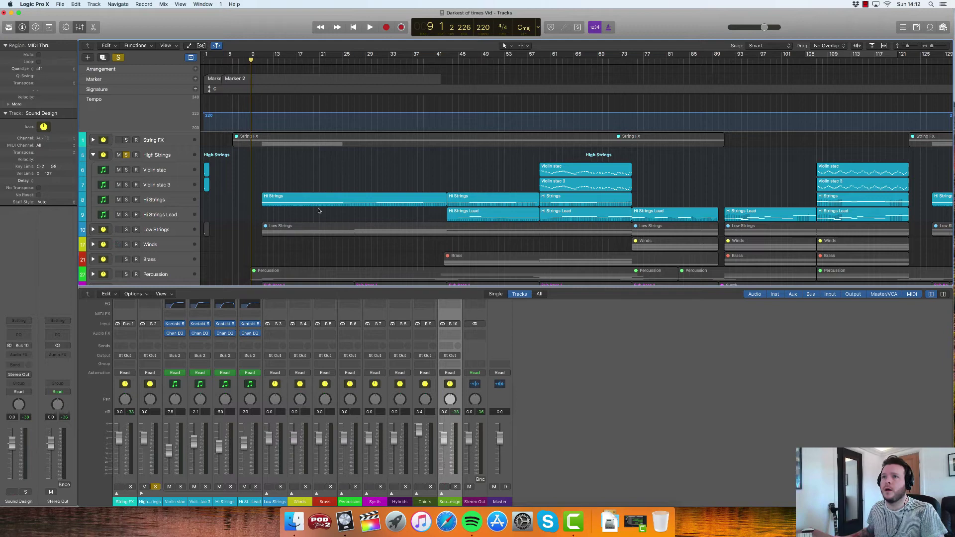
Inspect the Hi Strings region at bar 43 in the Piano Roll, close the editor, and collapse and unsolo the High Strings stack.
double_click(477, 204)
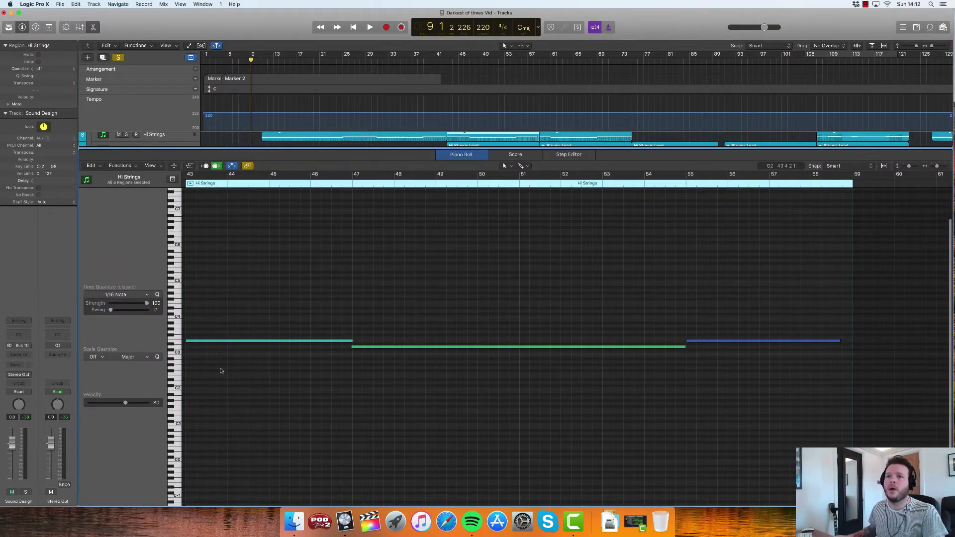
key(p)
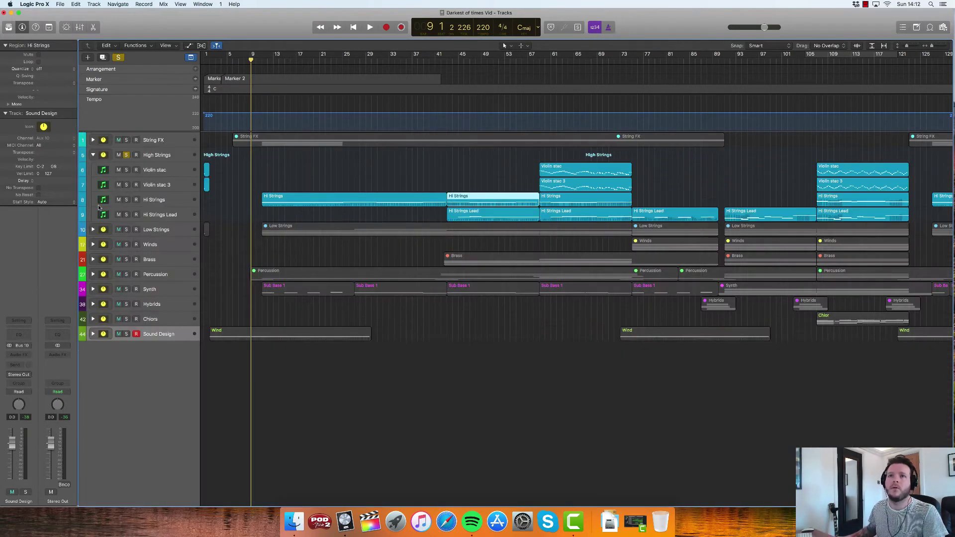
click(93, 155)
click(127, 155)
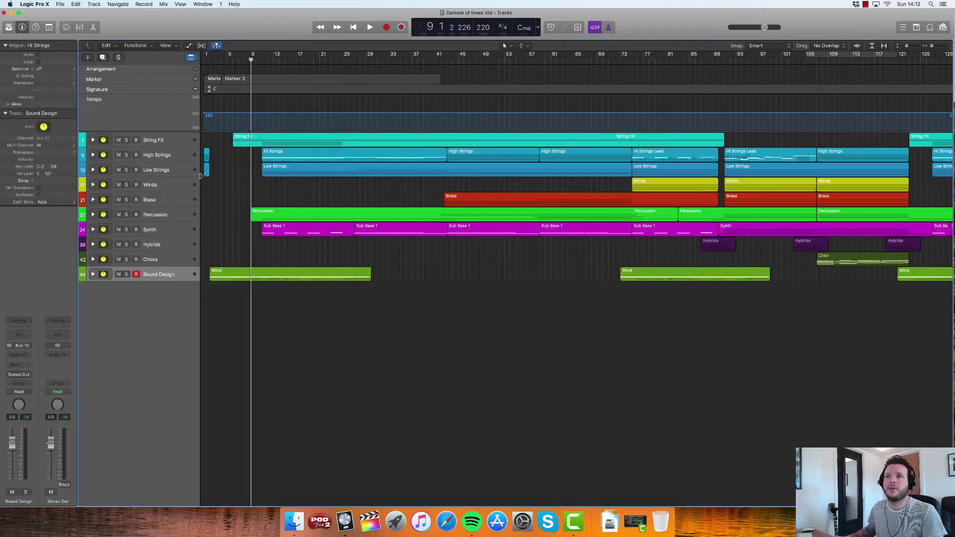
Examine the color-coded stacks along the arrangement from its opening bars to the final regions.
scroll(247, 178, right, 2)
scroll(247, 178, right, 4)
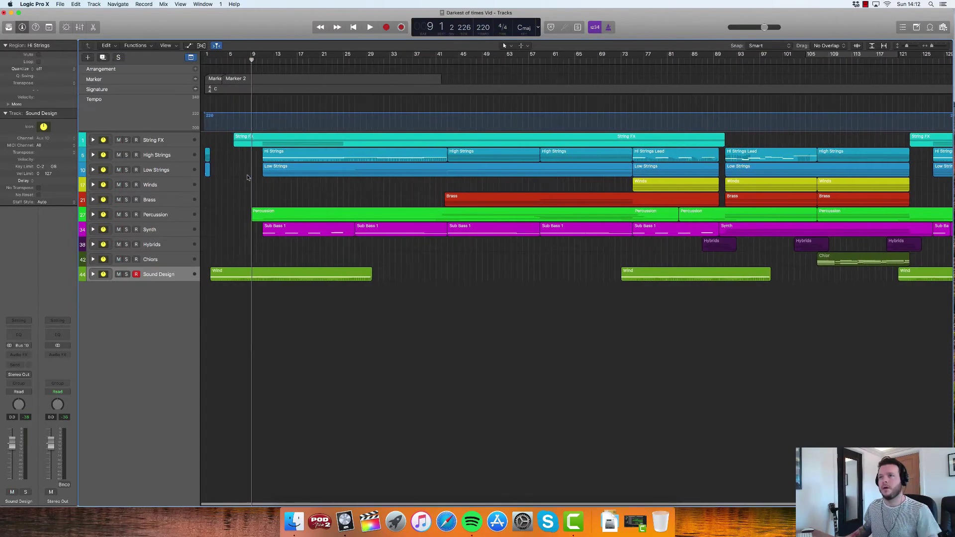
scroll(247, 177, right, 6)
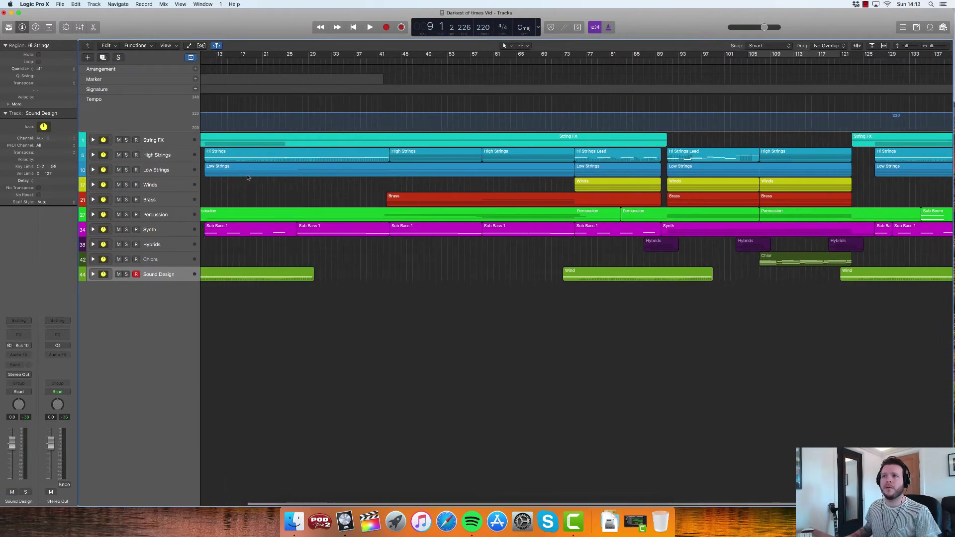
scroll(247, 178, right, 4)
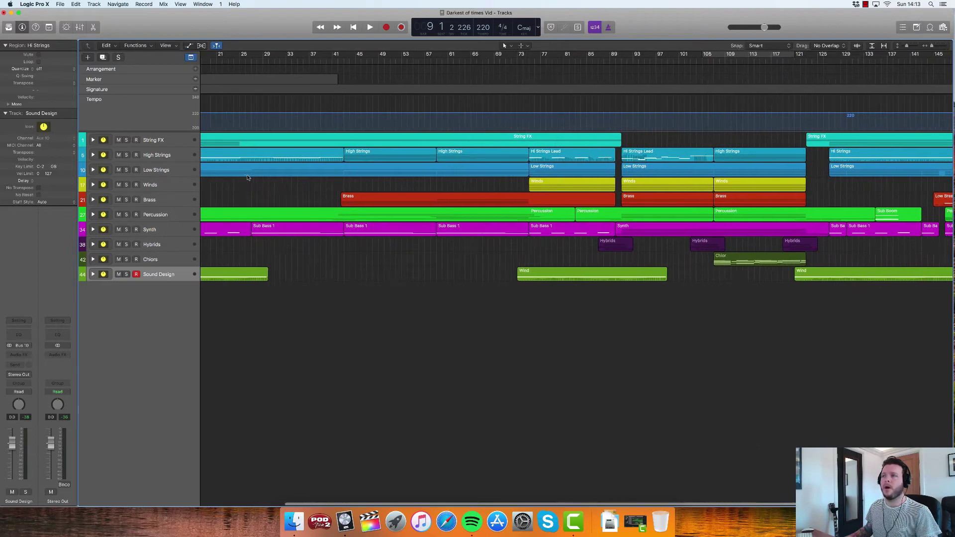
scroll(248, 178, left, 14)
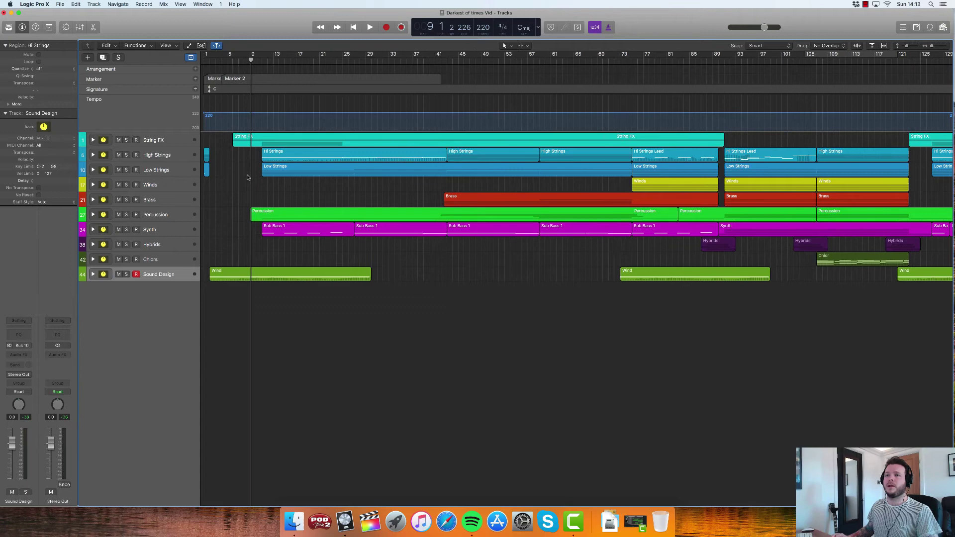
scroll(247, 178, right, 14)
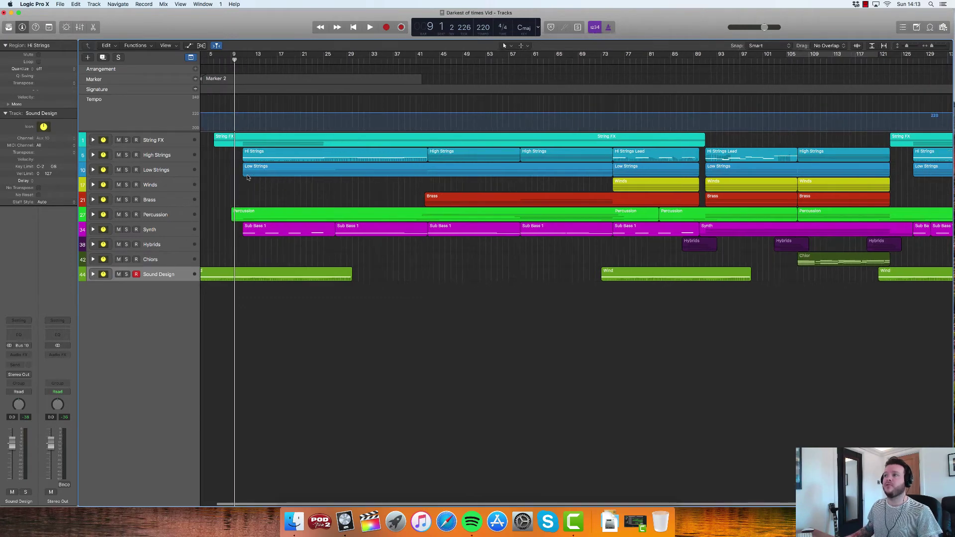
scroll(140, 158, right, 5)
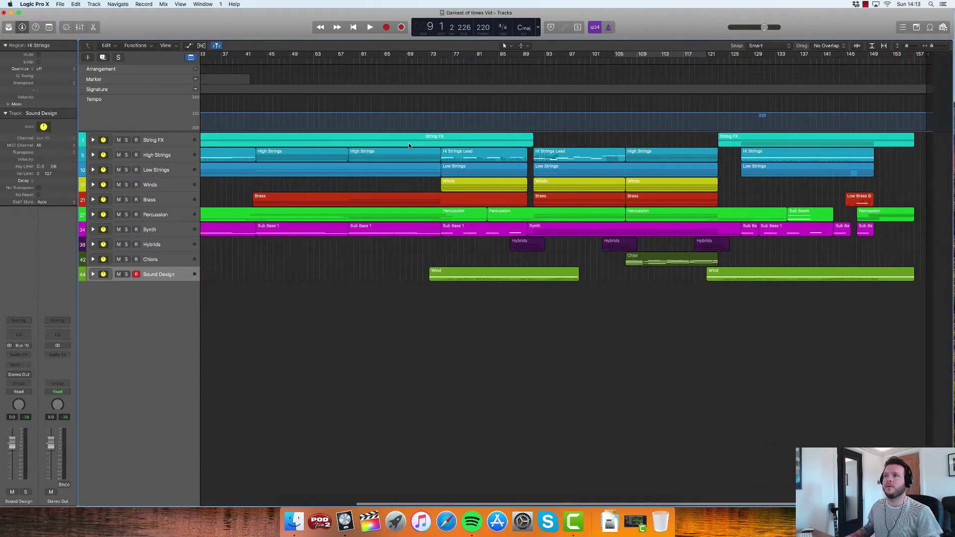
Place the playhead at bar 91 and examine the empty timeline space after the last regions.
click(552, 60)
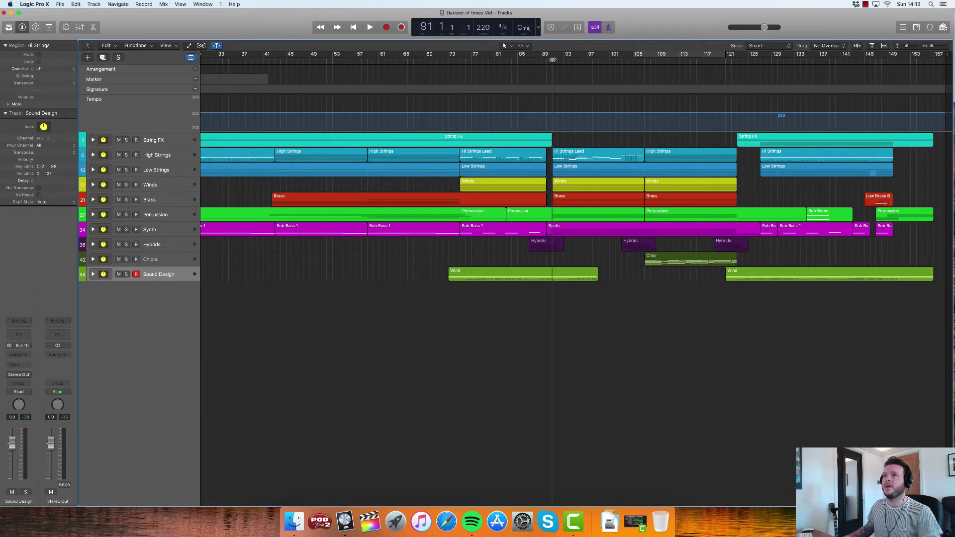
drag(553, 55, 645, 95)
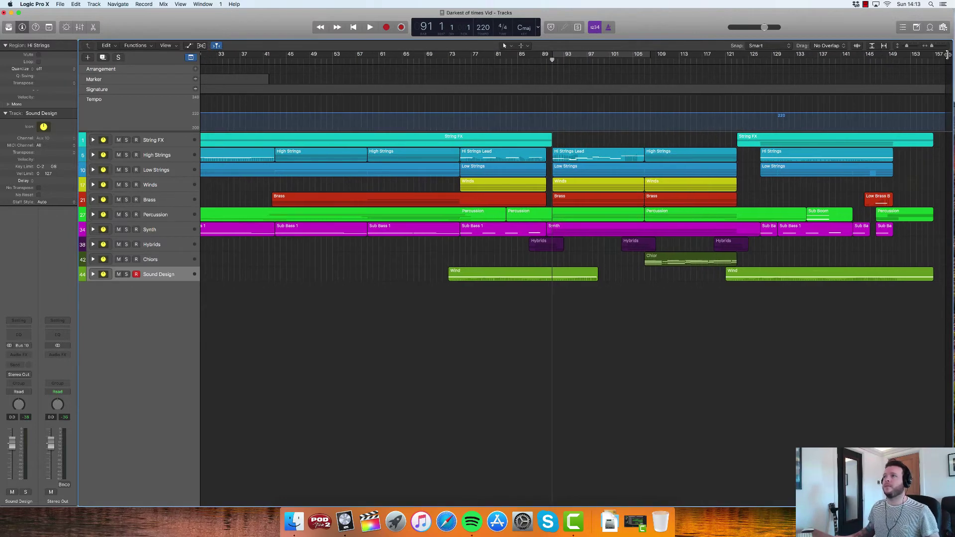
scroll(858, 101, right, 5)
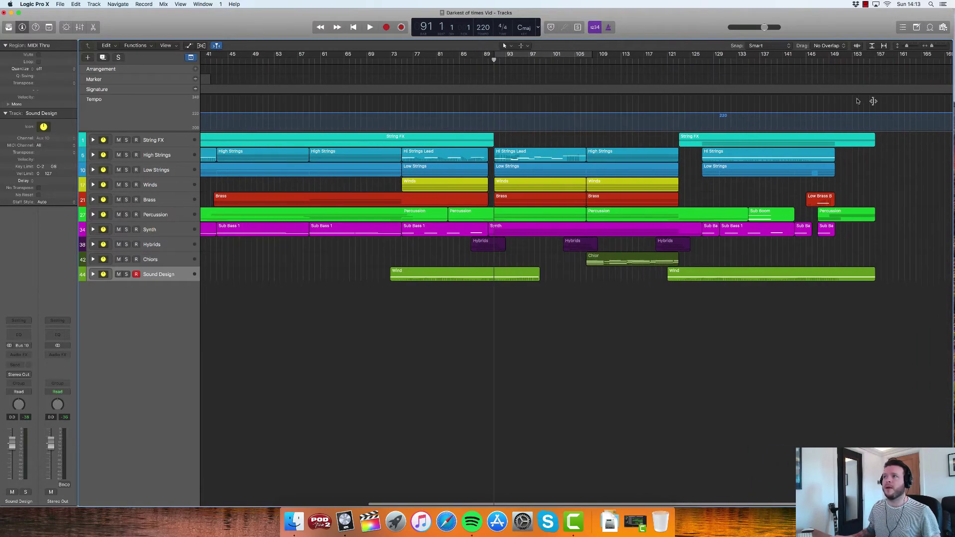
scroll(858, 101, right, 4)
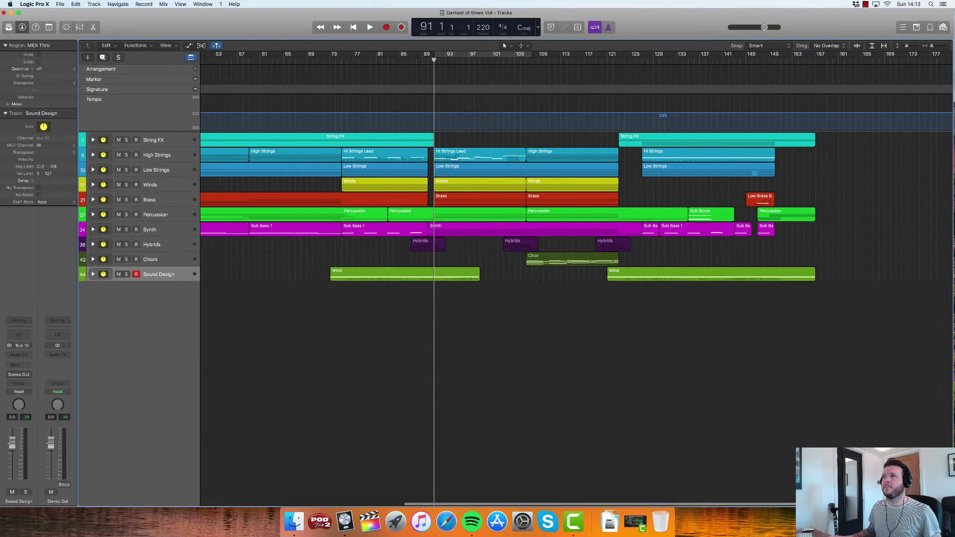
scroll(547, 249, right, 2)
Expand the High Strings stack, select its four regions starting at bar 107, and collapse the stack.
click(93, 155)
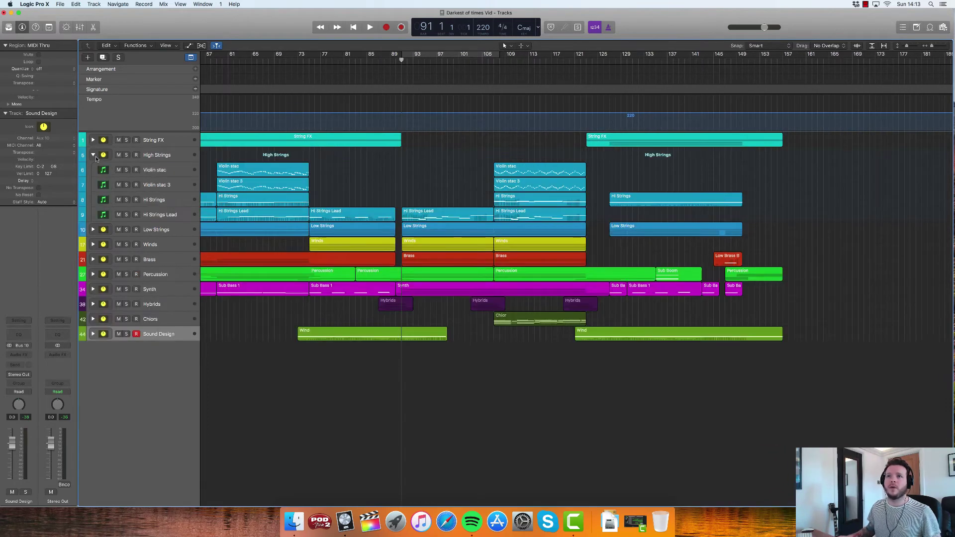
scroll(473, 182, right, 2)
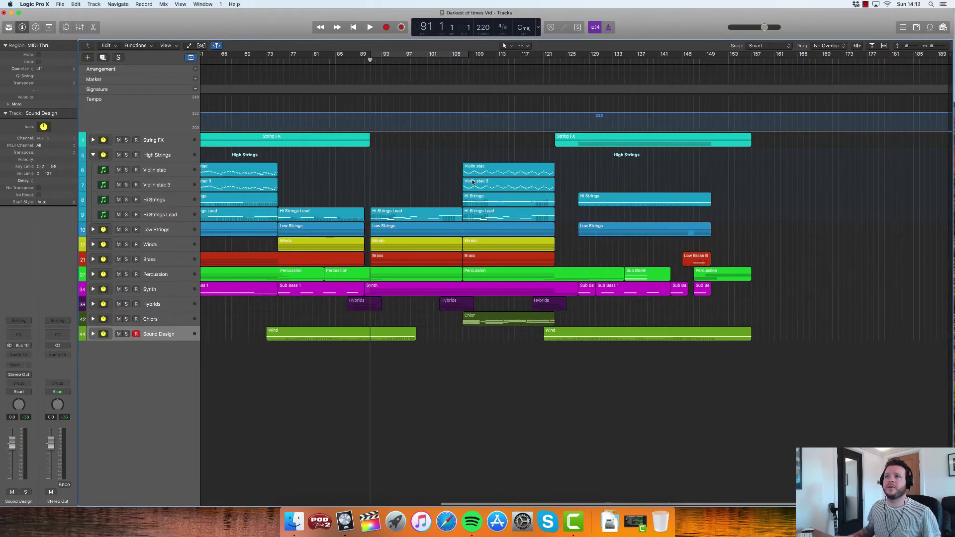
drag(472, 158, 490, 219)
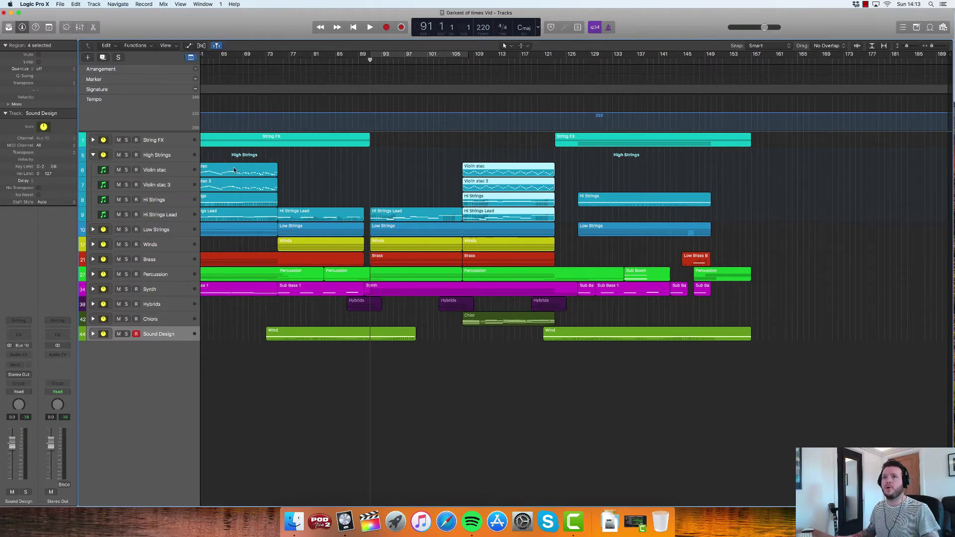
click(93, 155)
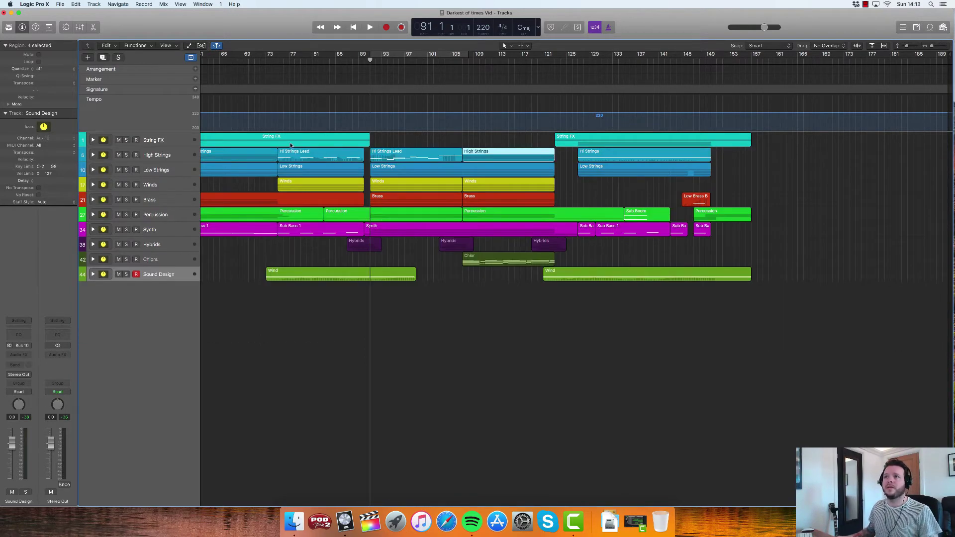
Copy the collapsed High Strings stack's region at bar 107 and paste it at bar 165.
click(158, 158)
click(452, 146)
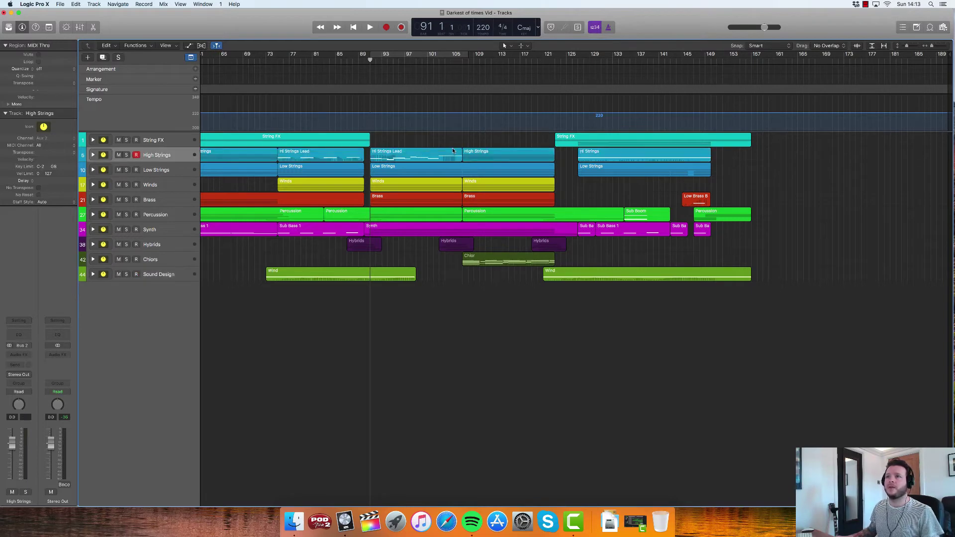
click(498, 153)
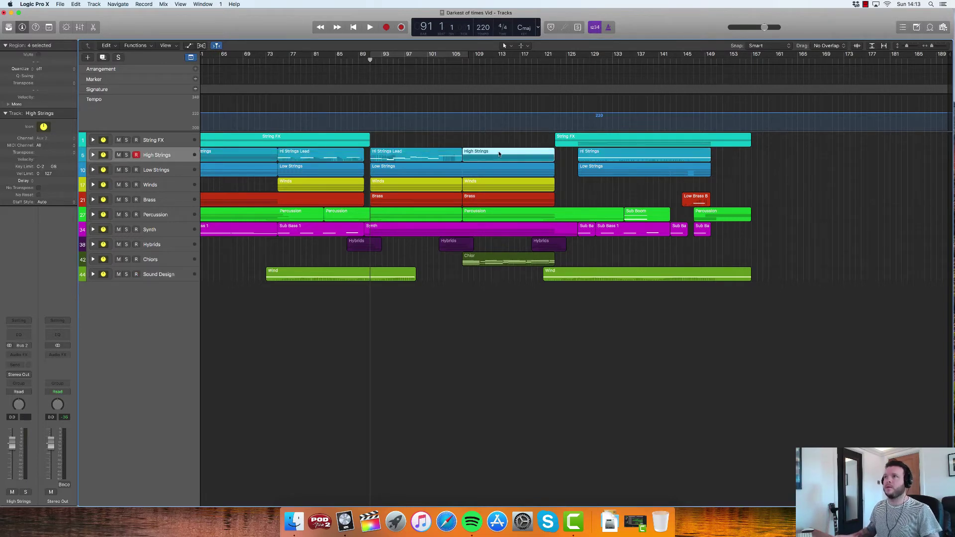
click(799, 58)
key(super+v)
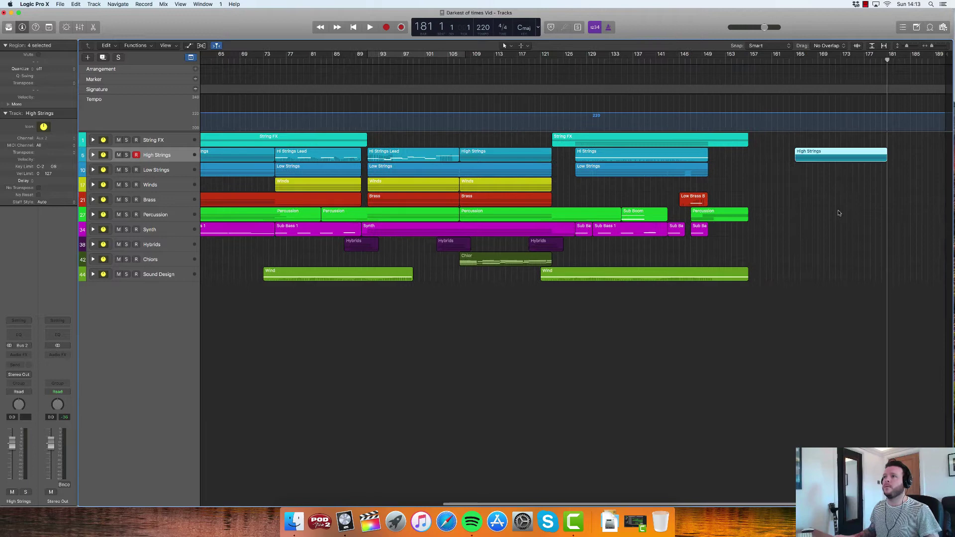
Expand the High Strings stack and examine the individual instrument regions pasted at bar 165.
click(94, 155)
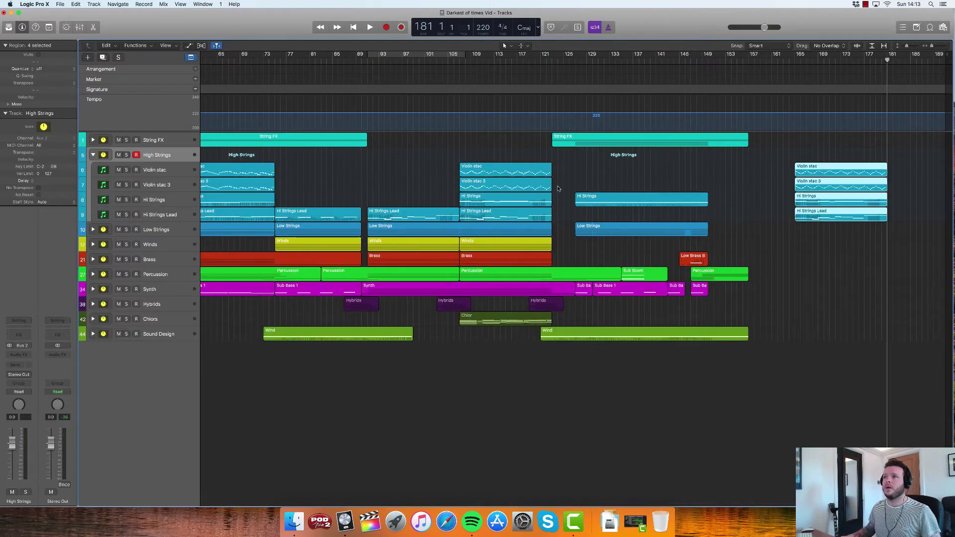
click(820, 233)
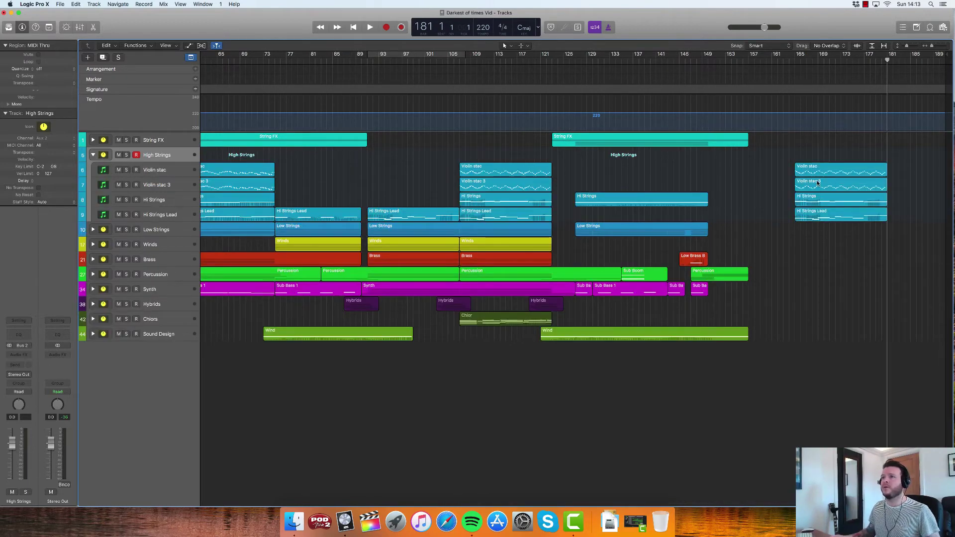
scroll(816, 184, right, 1)
scroll(817, 184, left, 1)
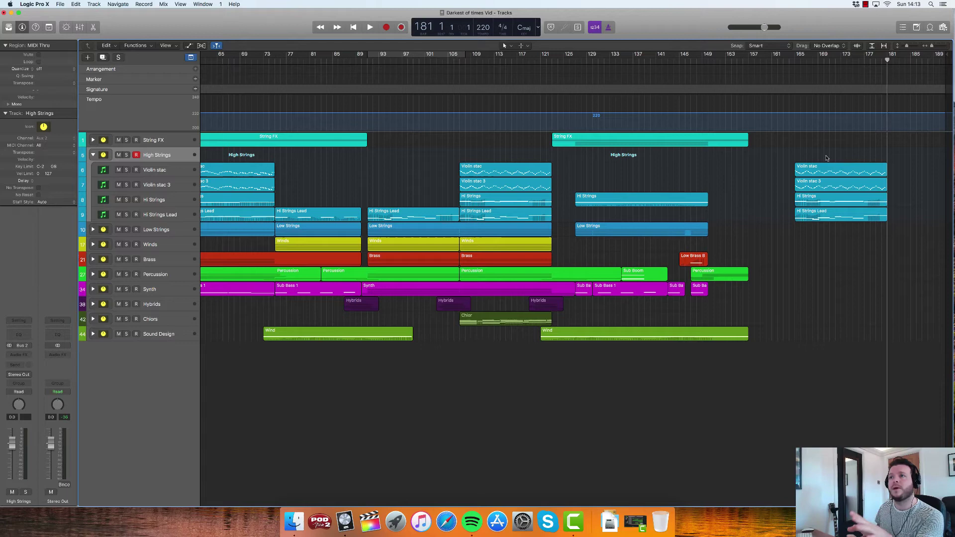
Delete the four pasted High Strings regions at bar 165, collapse the stack, and select its region at bar 107.
drag(825, 158, 836, 219)
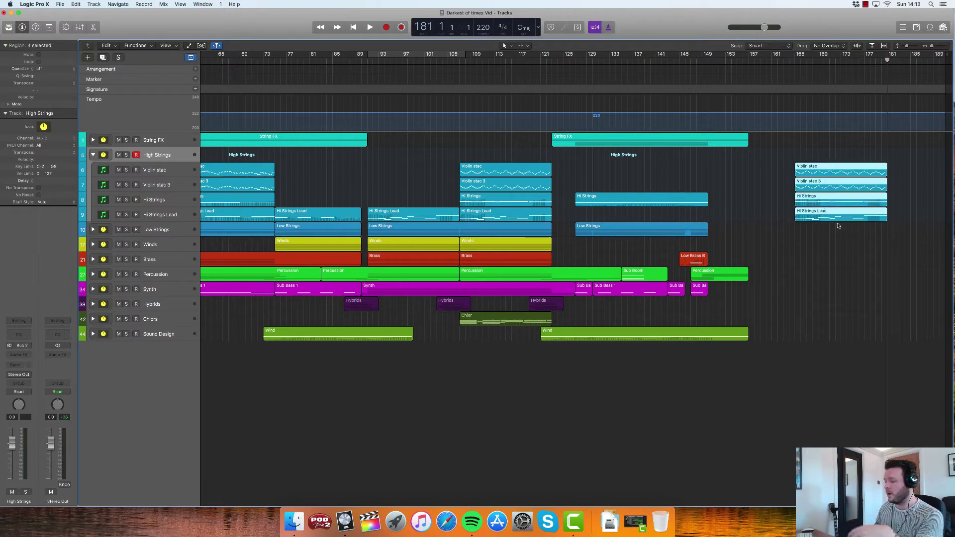
key(Delete)
click(93, 155)
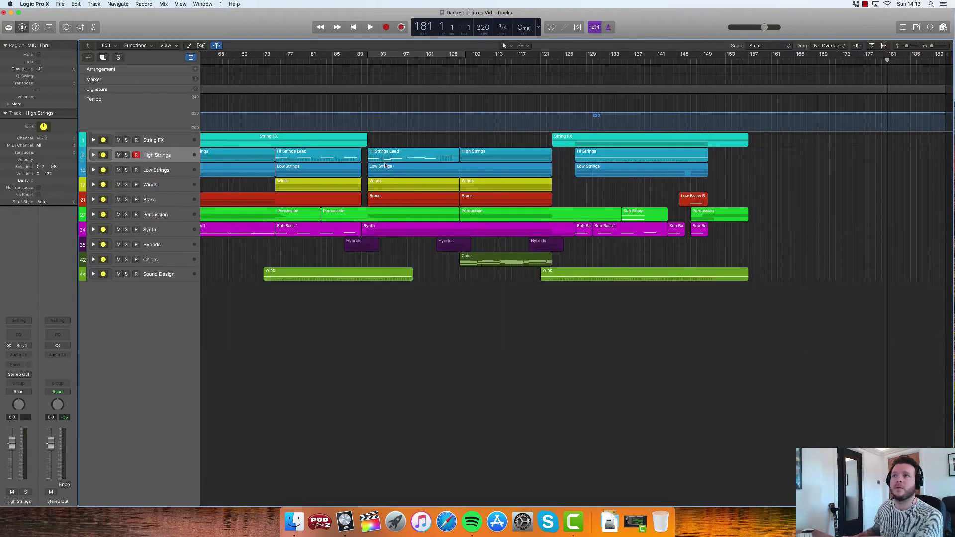
click(494, 160)
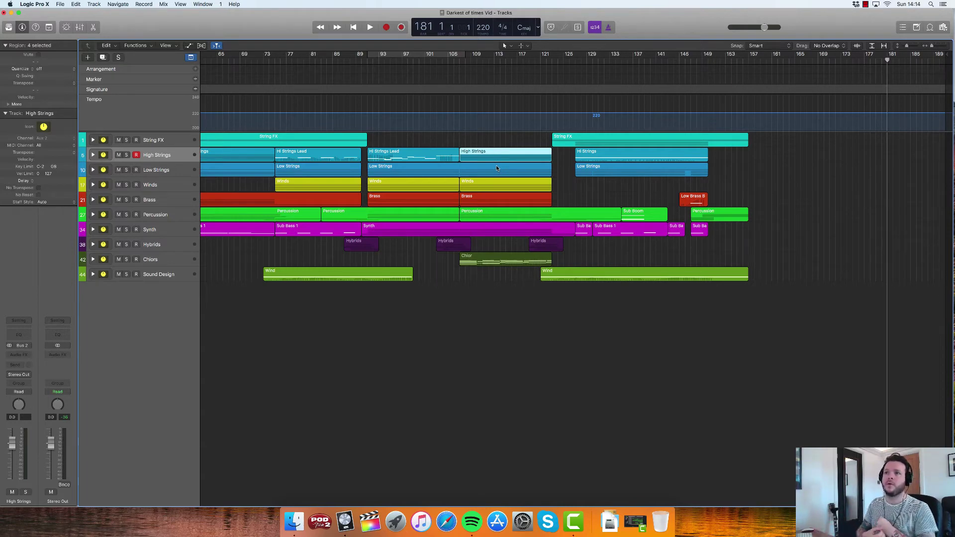
Show the mixer and examine the stacks' channel strips alongside the arrangement from bar 1, selecting the String FX channel.
click(79, 27)
scroll(379, 249, left, 5)
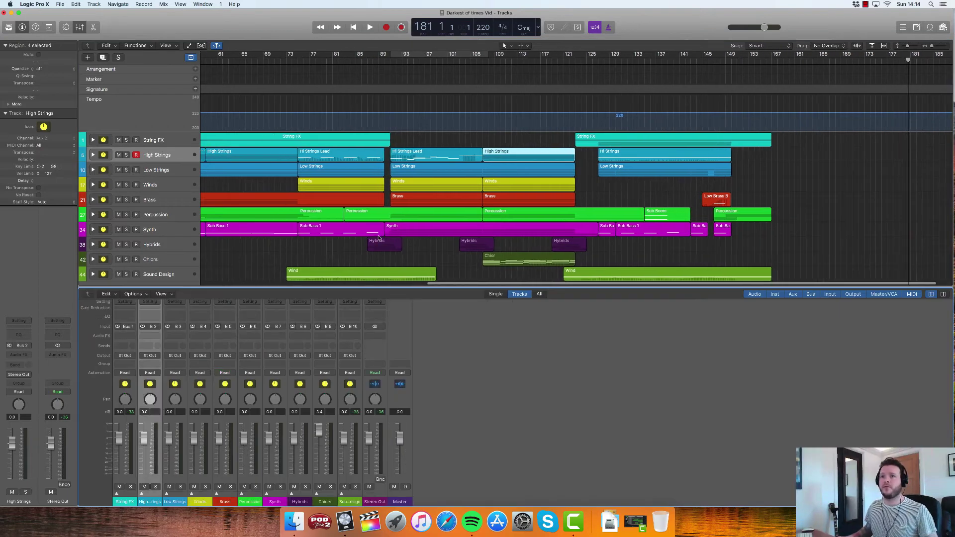
scroll(378, 236, left, 10)
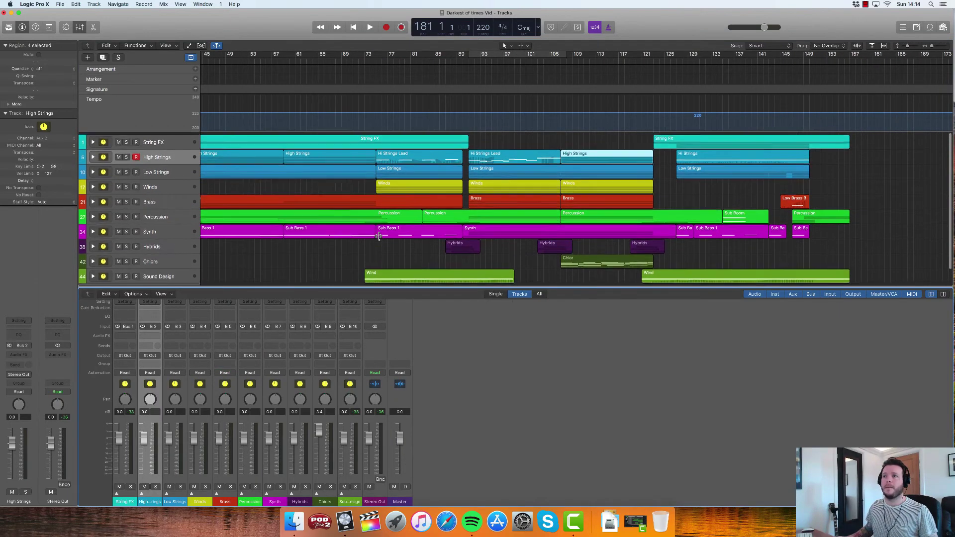
scroll(379, 237, left, 3)
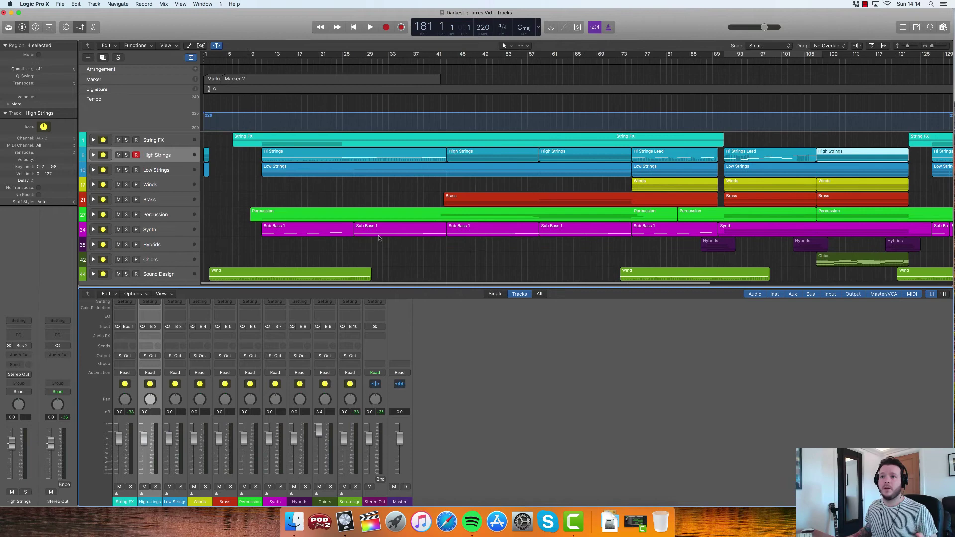
scroll(378, 238, down, 1)
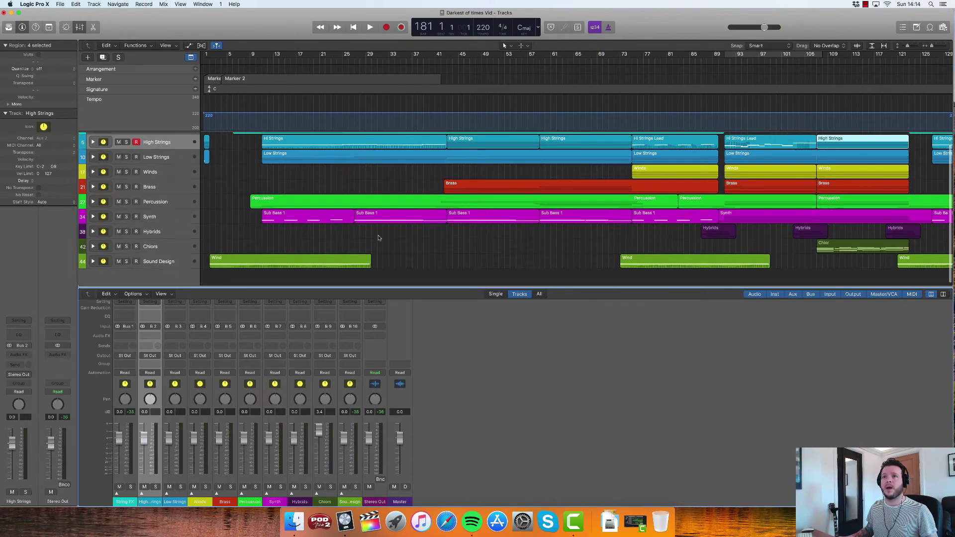
scroll(379, 238, down, 1)
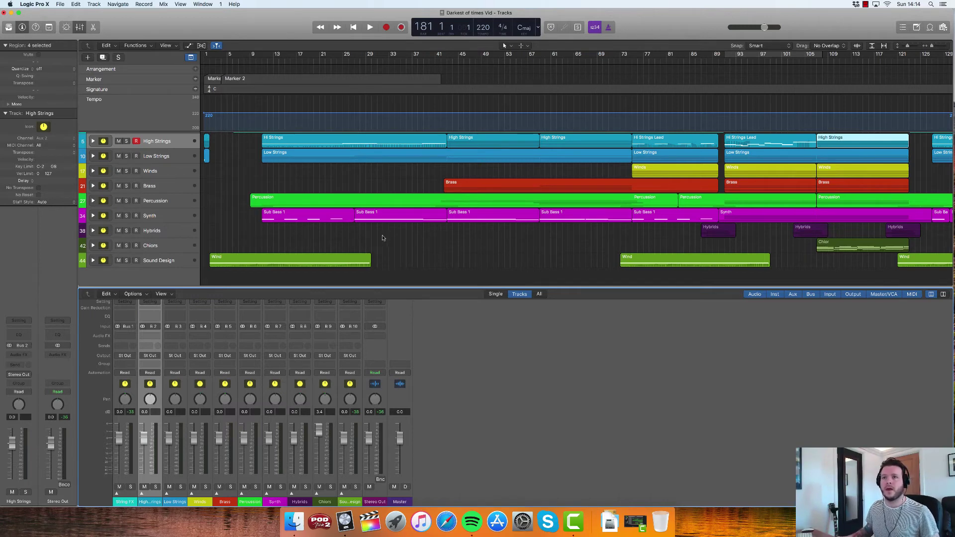
scroll(383, 238, down, 1)
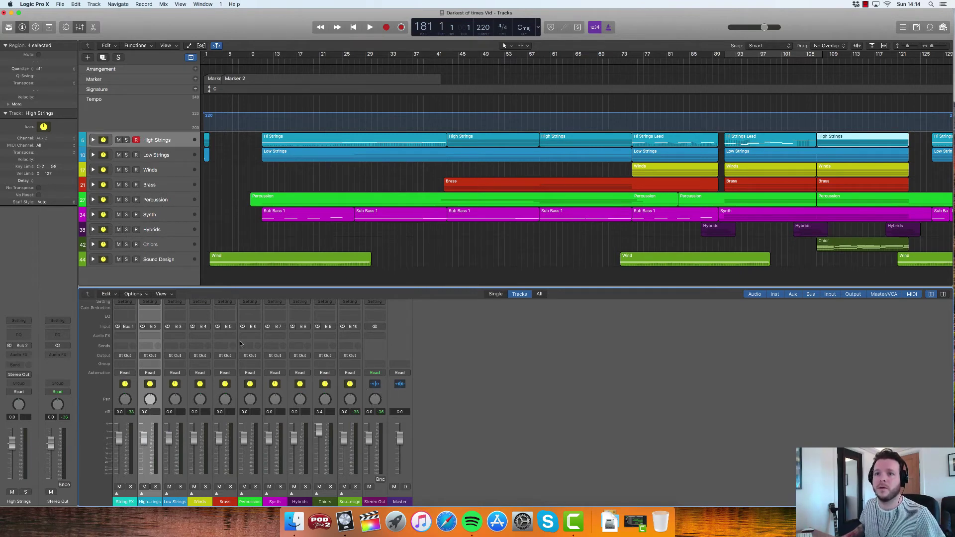
click(127, 502)
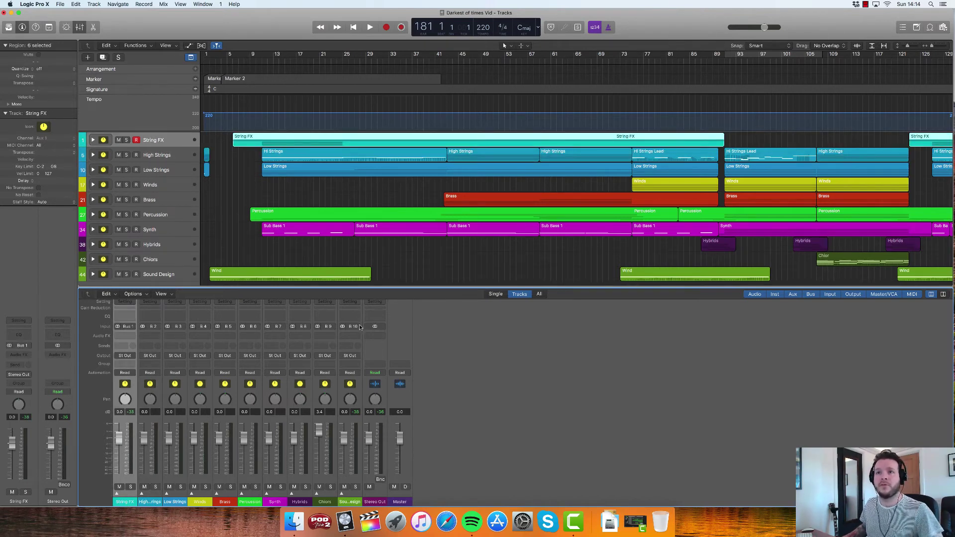
Create 10 new audio tracks below the Sound Design stack.
scroll(174, 275, down, 1)
click(166, 270)
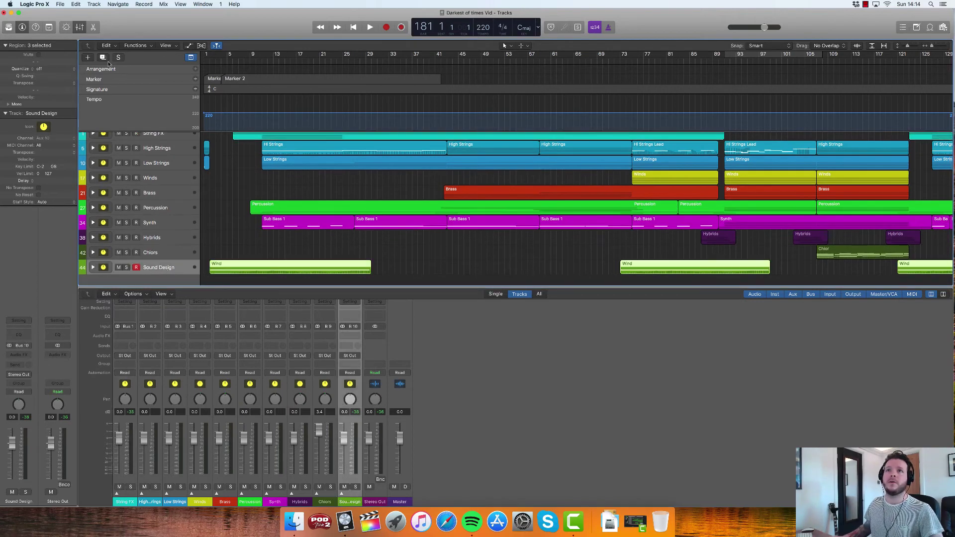
click(87, 58)
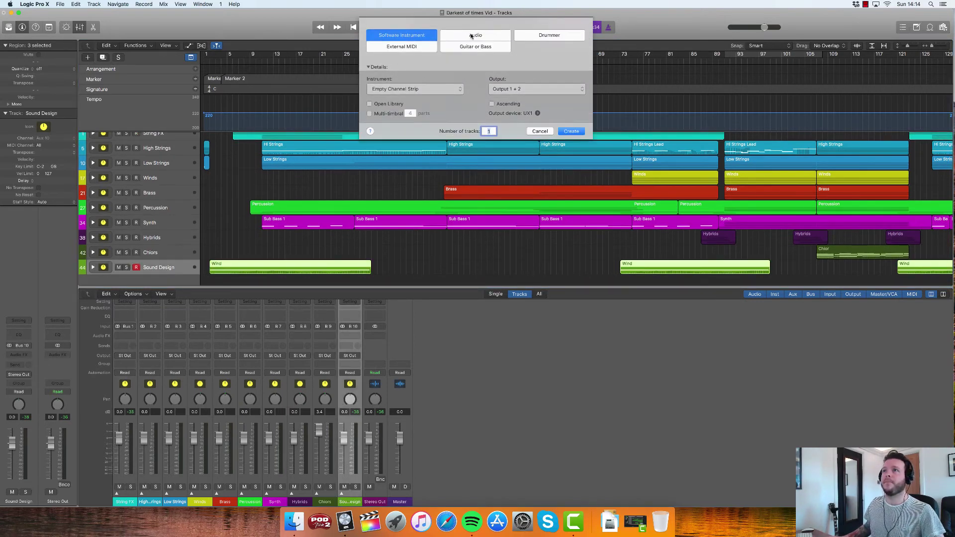
click(463, 37)
text(10)
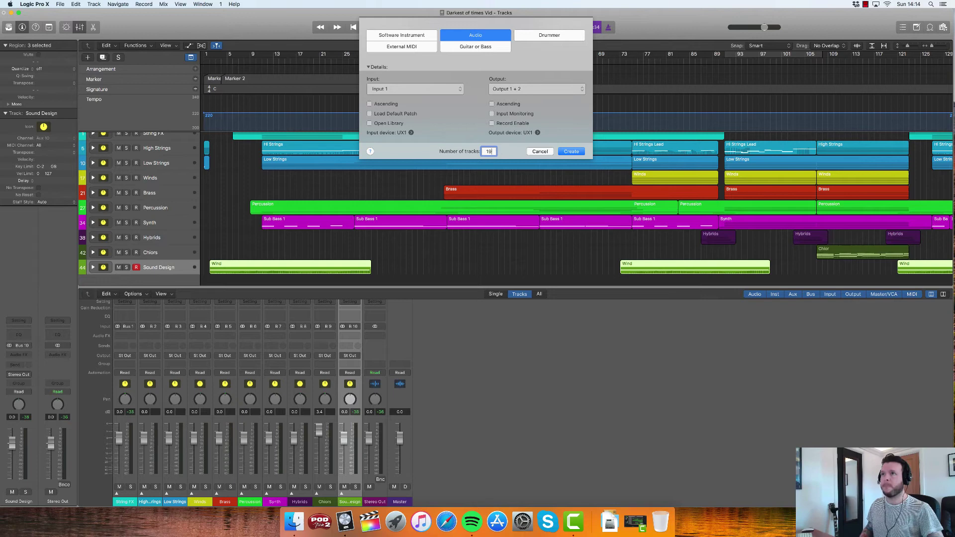
key(Return)
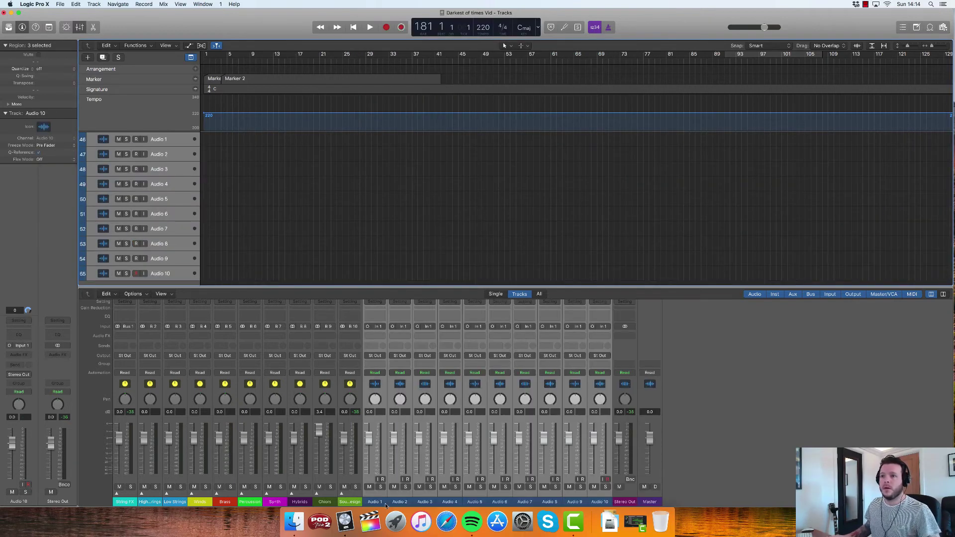
Rename the Audio 1 channel in the mixer as String FX.
click(385, 504)
click(391, 503)
click(376, 502)
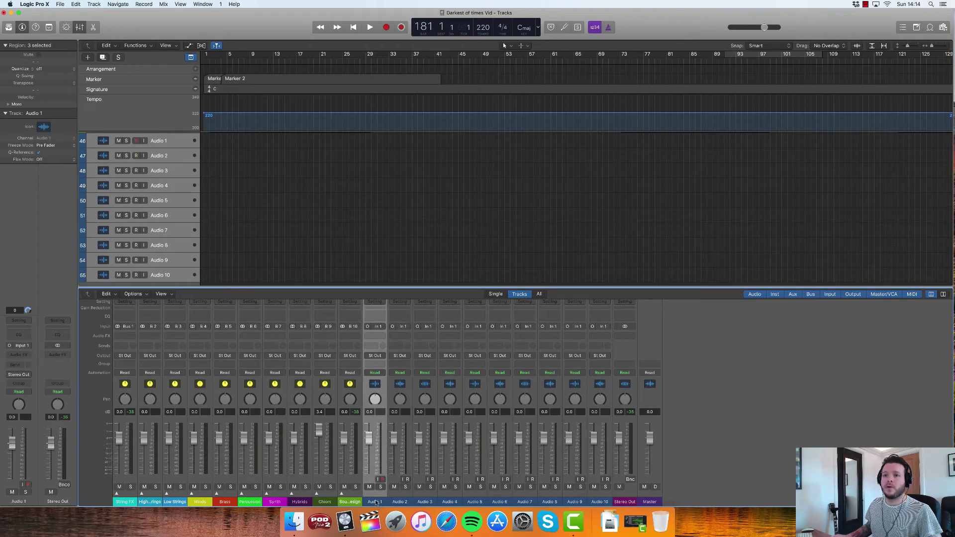
double_click(376, 502)
text(Str)
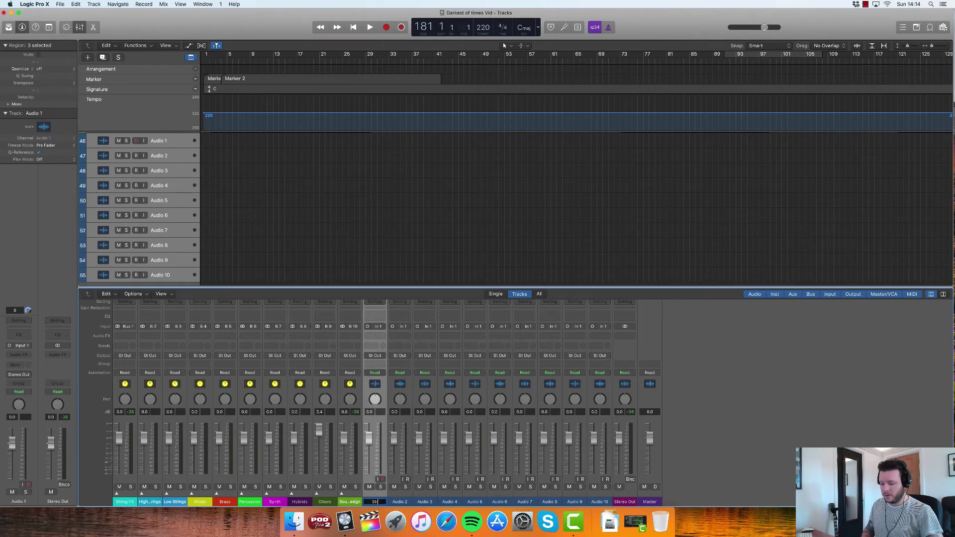
text(ing FX)
key(Return)
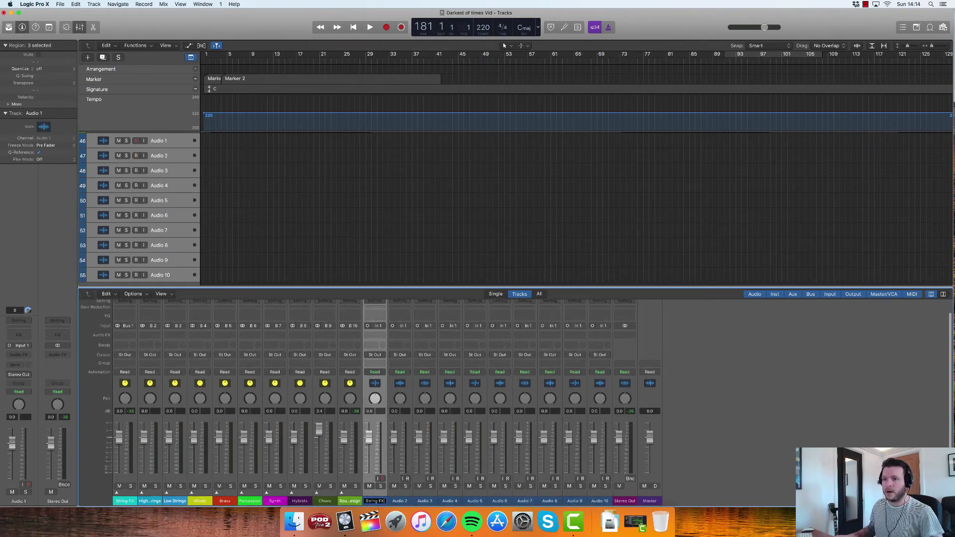
Set the input of the new String FX audio channel to the String FX stack's bus, Bus 1.
double_click(400, 502)
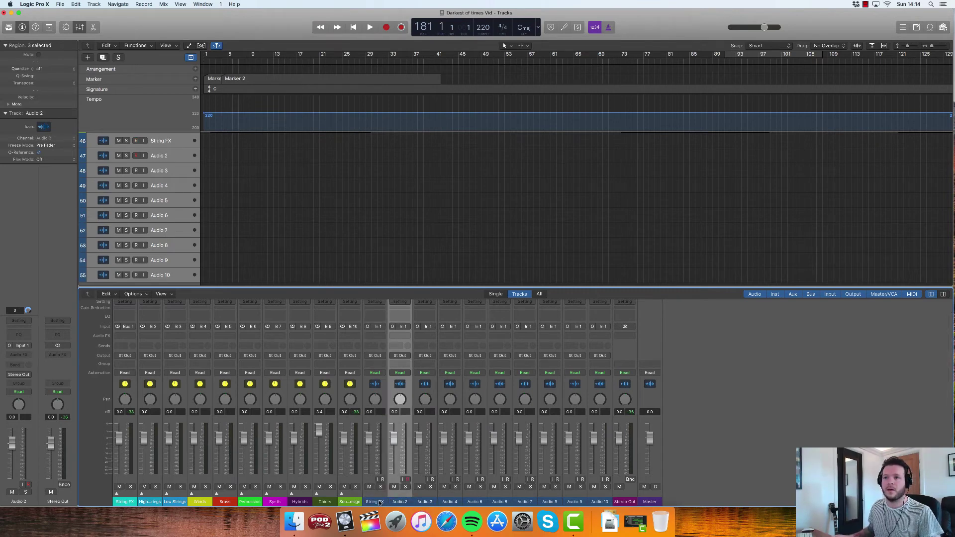
click(379, 503)
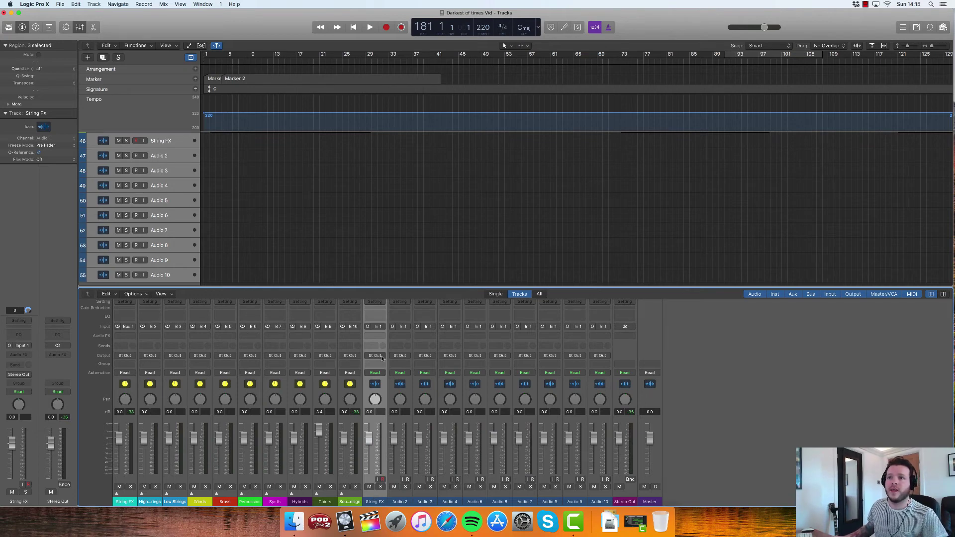
click(378, 326)
mouse_move(384, 353)
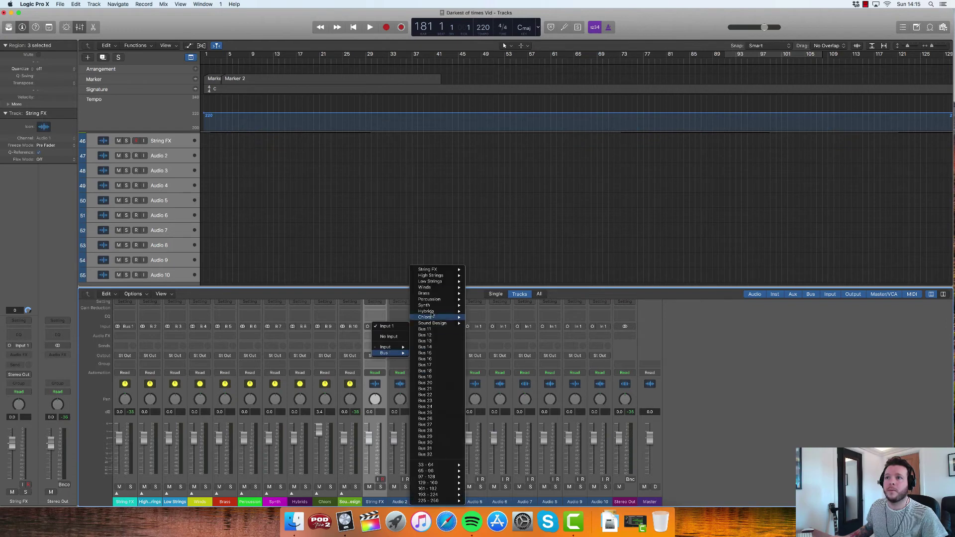
mouse_move(436, 274)
click(498, 269)
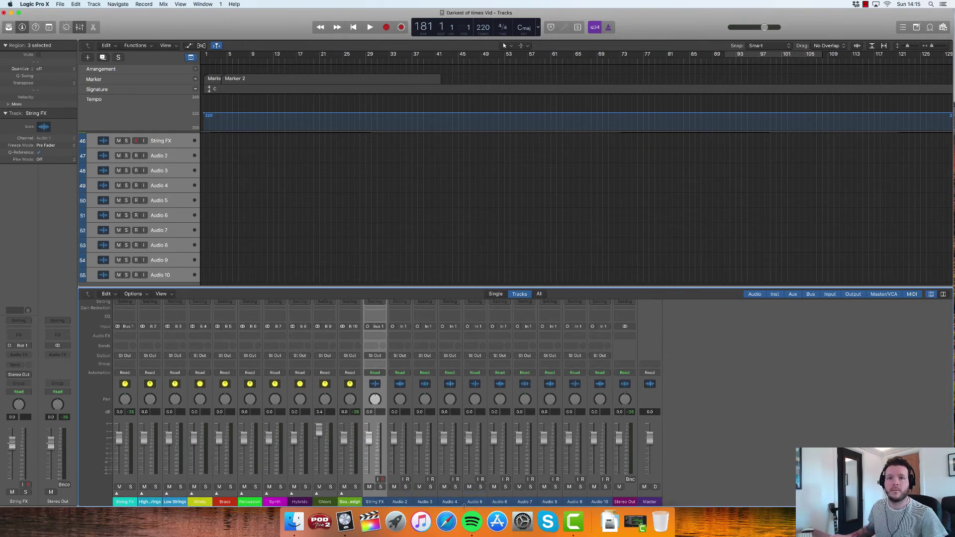
Rename Audio 2 through Audio 10 as High Strings, Low Strings, Winds, Brass, Percussion, Synths, Hybrids, Chiors and Sound Design.
double_click(403, 501)
text(High Strings	Low Strings	Winds	Brass	Percuss)
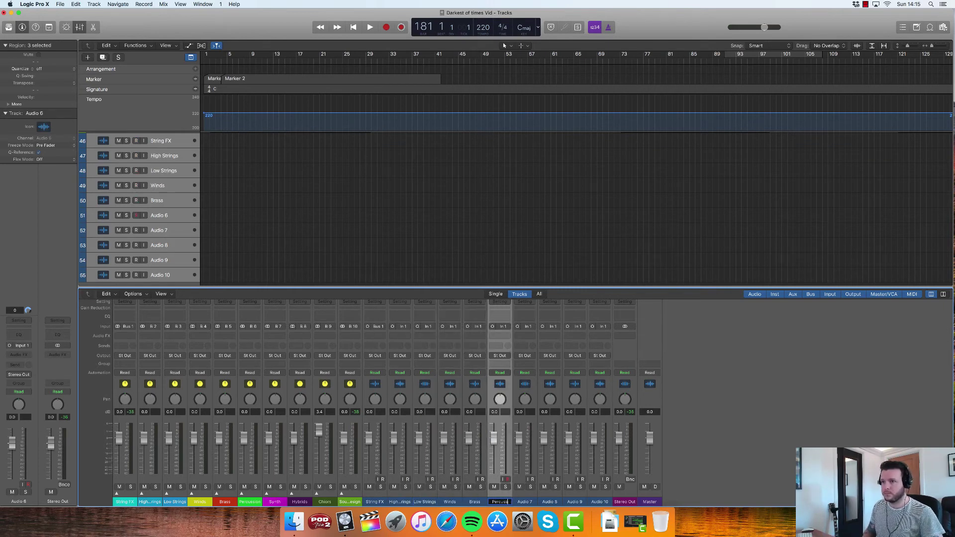
text(ion	Synths	Hybrids	Chiors	Sound Design)
key(Return)
Set the inputs of the Low Strings, Winds, Brass and Percussion audio channels to Buses 3, 4, 5 and 6 respectively.
click(428, 326)
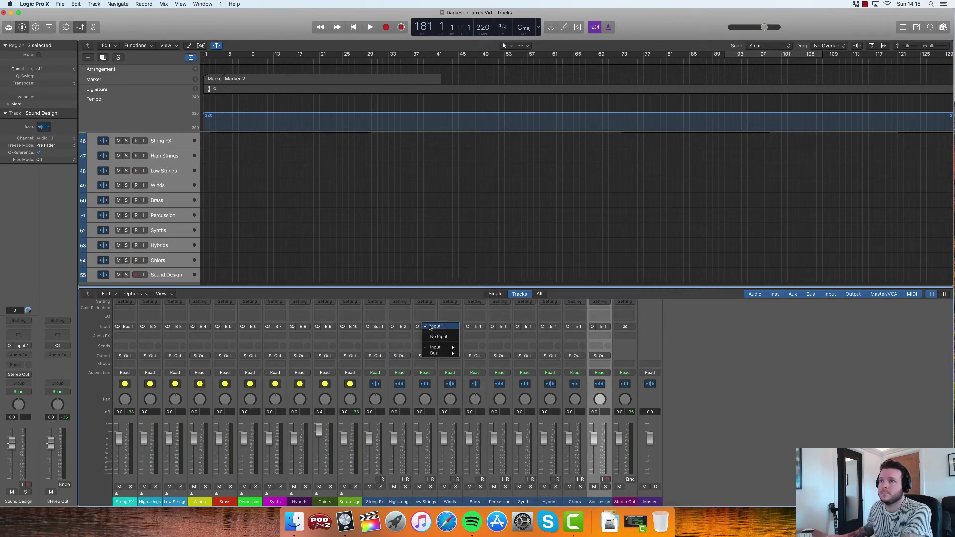
click(480, 280)
click(454, 327)
click(503, 286)
click(479, 327)
mouse_move(486, 353)
click(529, 292)
click(504, 327)
click(552, 298)
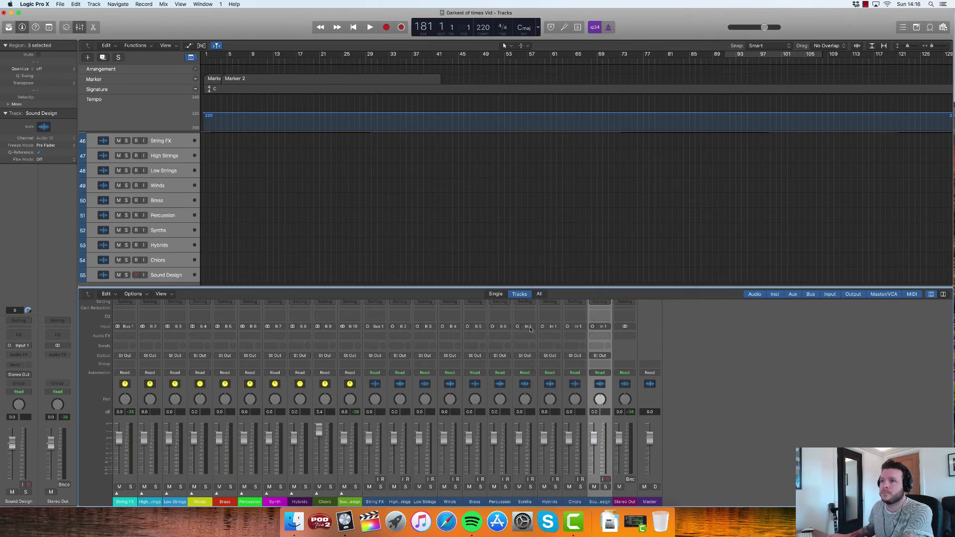
Set the inputs of the Synths, Hybrids, Chiors and Sound Design audio channels to Buses 7, 8, 9 and 10 respectively.
click(529, 327)
click(578, 305)
click(553, 327)
click(602, 310)
click(578, 327)
click(628, 317)
click(603, 327)
click(652, 322)
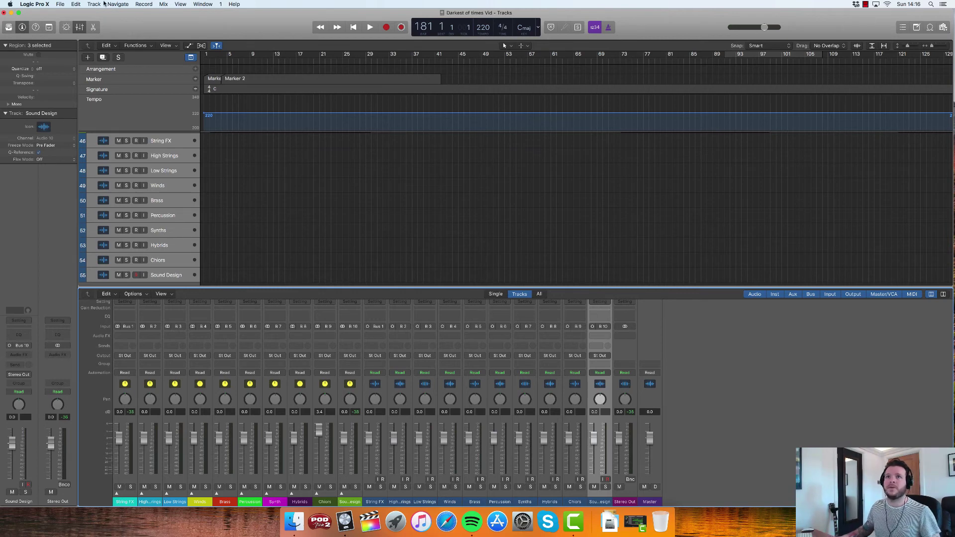
Hide the mixer and group the ten new audio tracks, from String FX to Sound Design, into a Folder Stack.
key(x)
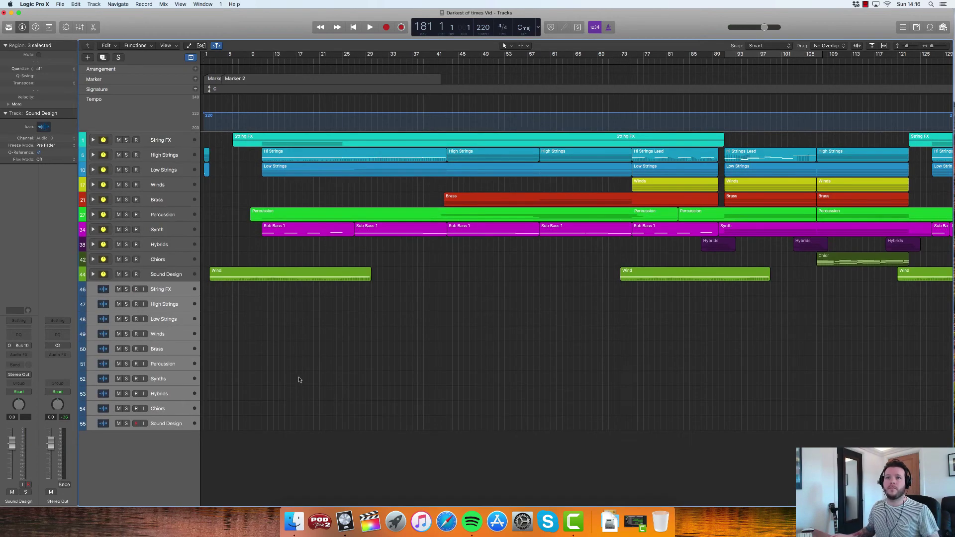
click(167, 291)
click(168, 305)
click(168, 293)
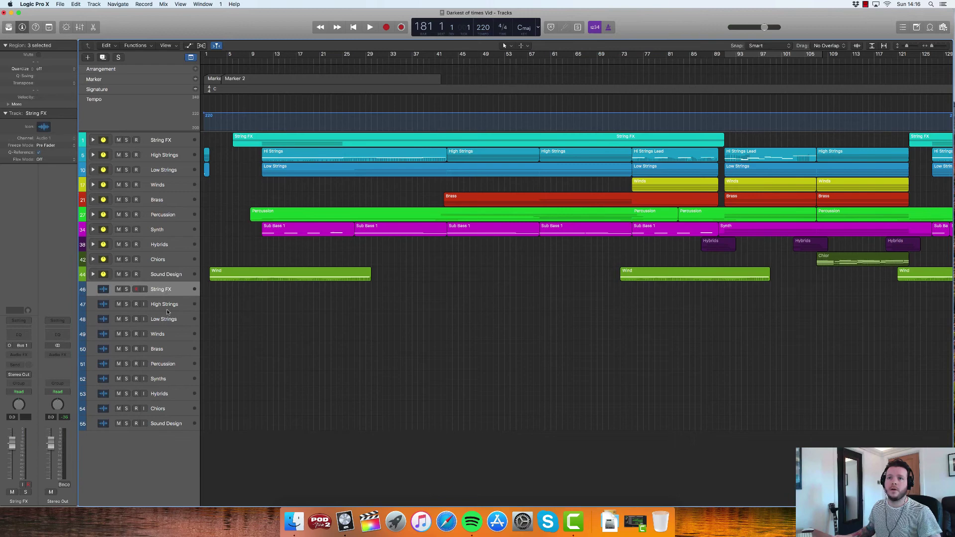
shift+click(166, 423)
right_click(165, 423)
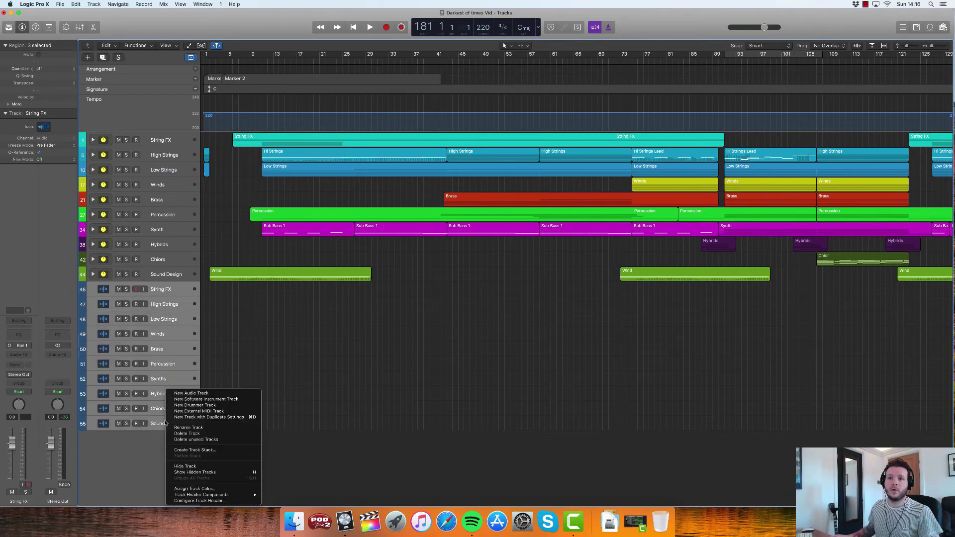
click(197, 450)
click(408, 37)
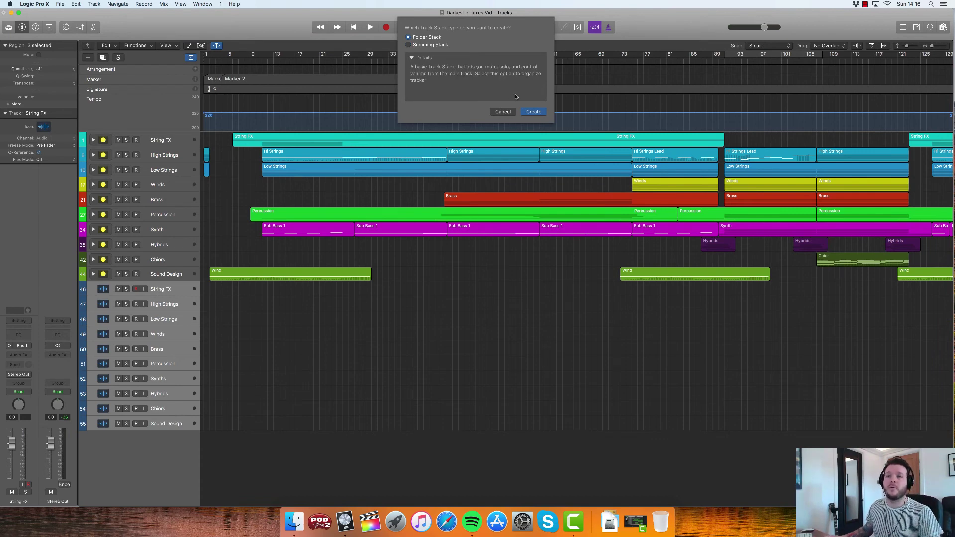
click(532, 112)
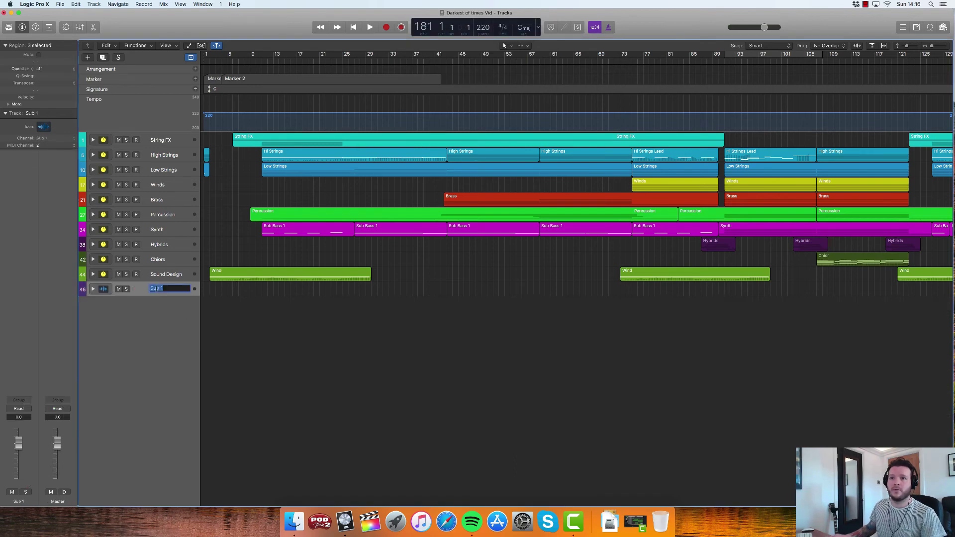
Name the new folder stack STEMS and expand it to show its audio tracks.
text(STEMS)
key(Return)
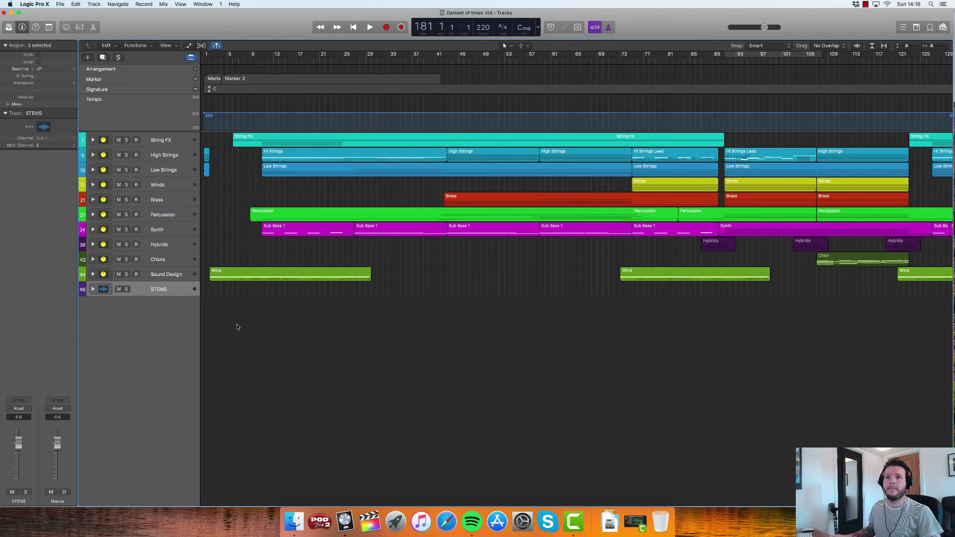
click(92, 289)
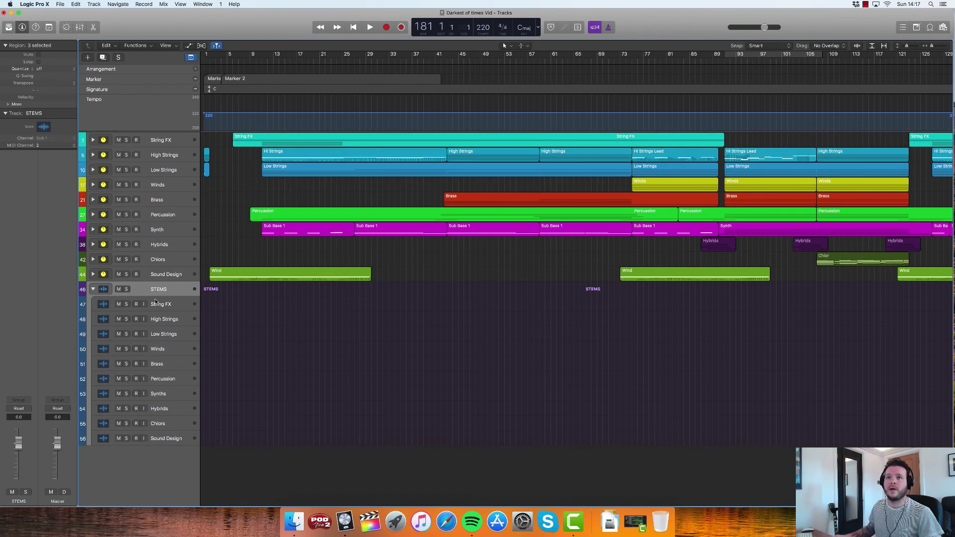
Record-enable the ten audio tracks in STEMS, from String FX to Sound Design, and record their stems from the start past the project's end.
click(175, 307)
shift+click(176, 442)
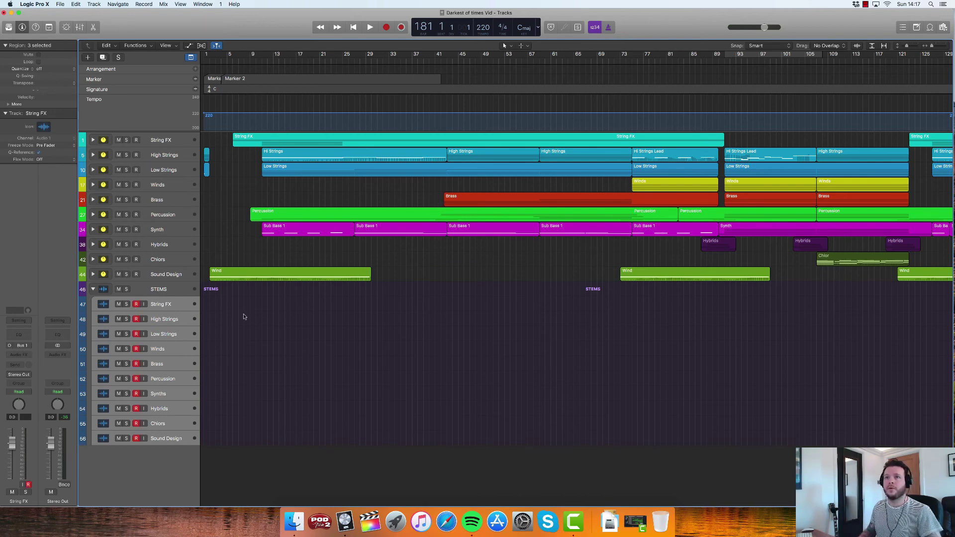
key(Return)
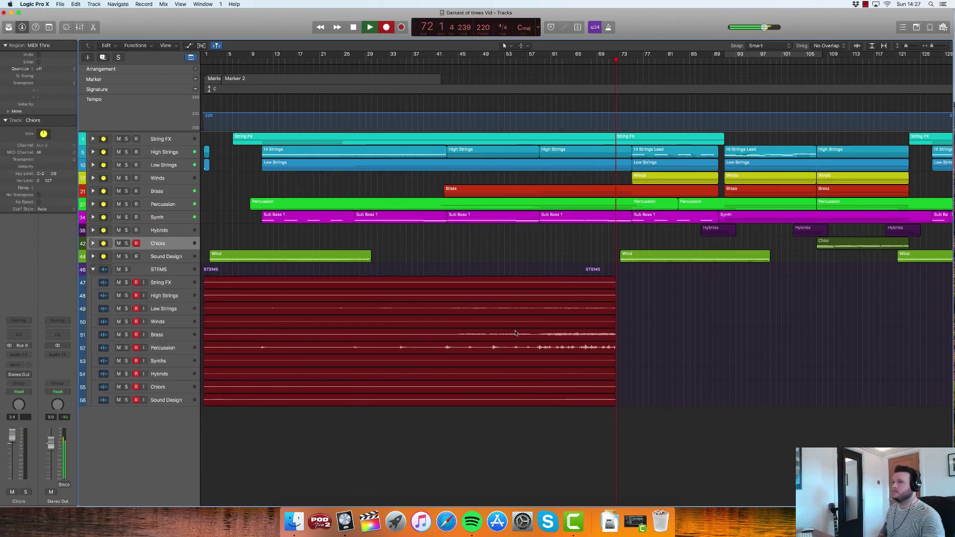
key(space)
right_click(601, 388)
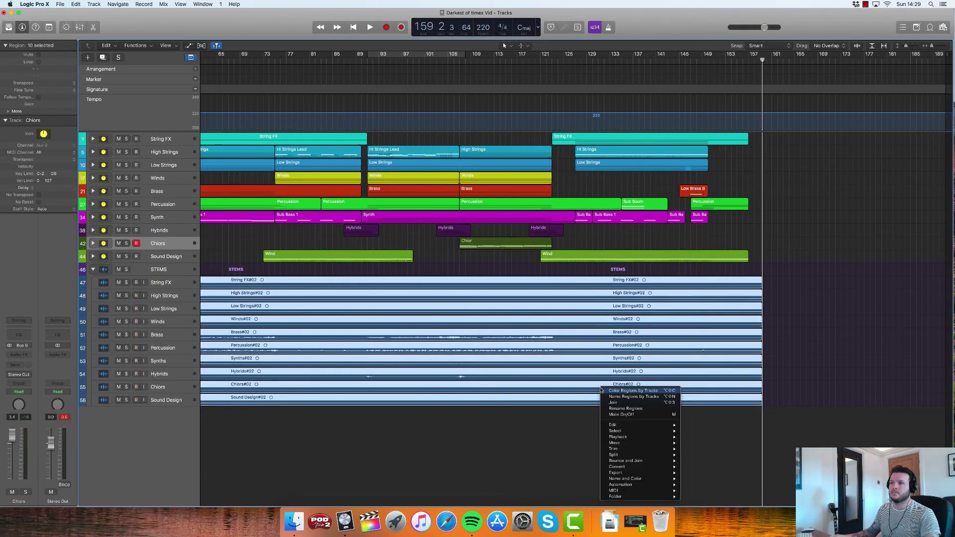
click(786, 294)
Select the ten recorded stem regions, review the settings for exporting them as audio files, and close without exporting.
scroll(786, 294, left, 10)
scroll(786, 293, left, 3)
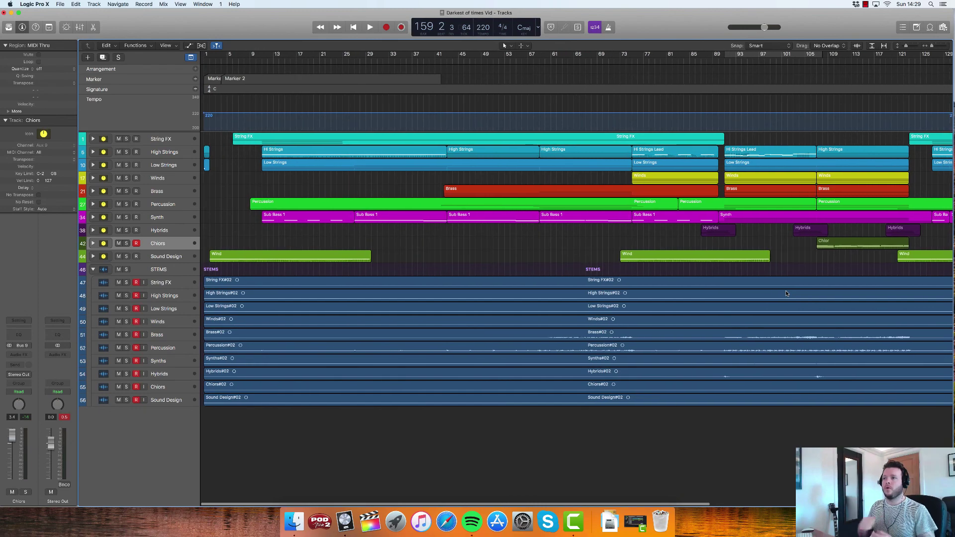
scroll(786, 294, right, 10)
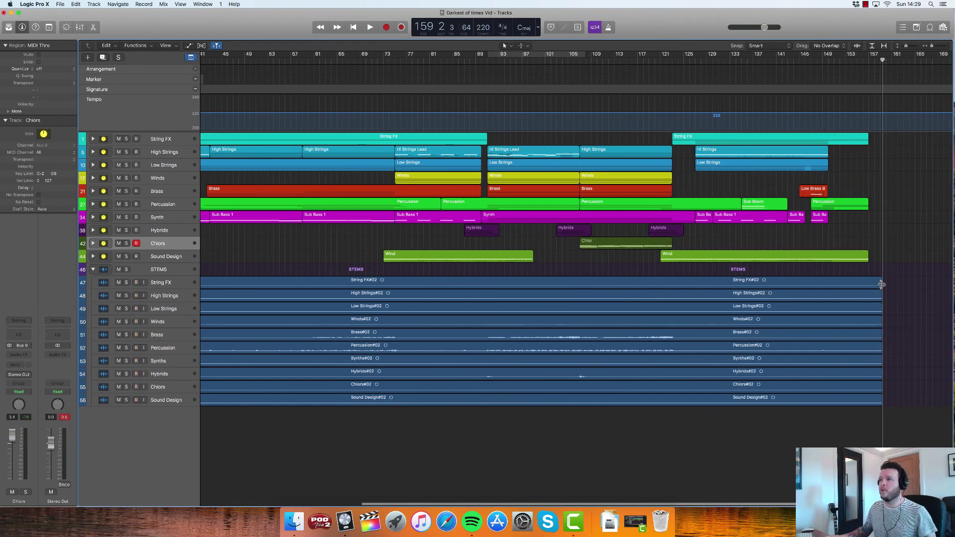
drag(906, 284, 719, 416)
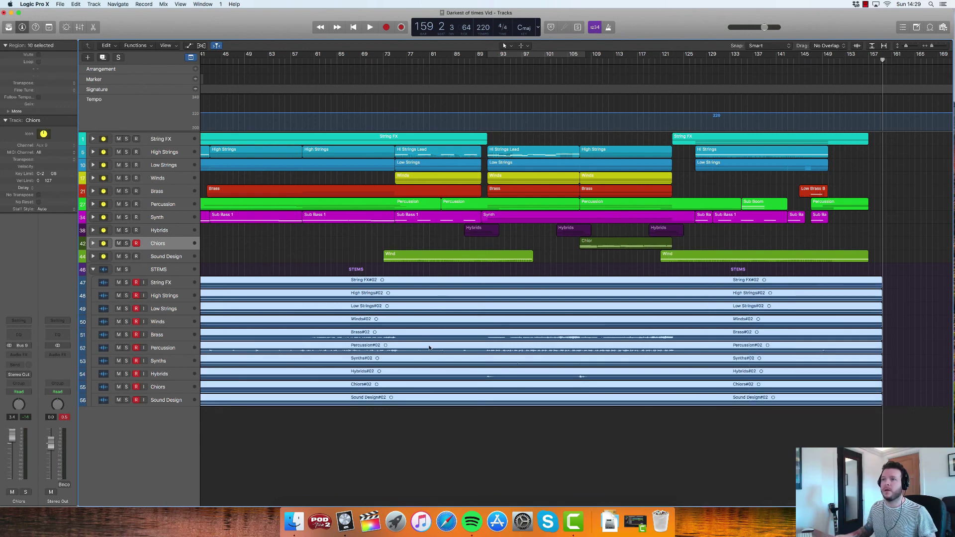
right_click(474, 308)
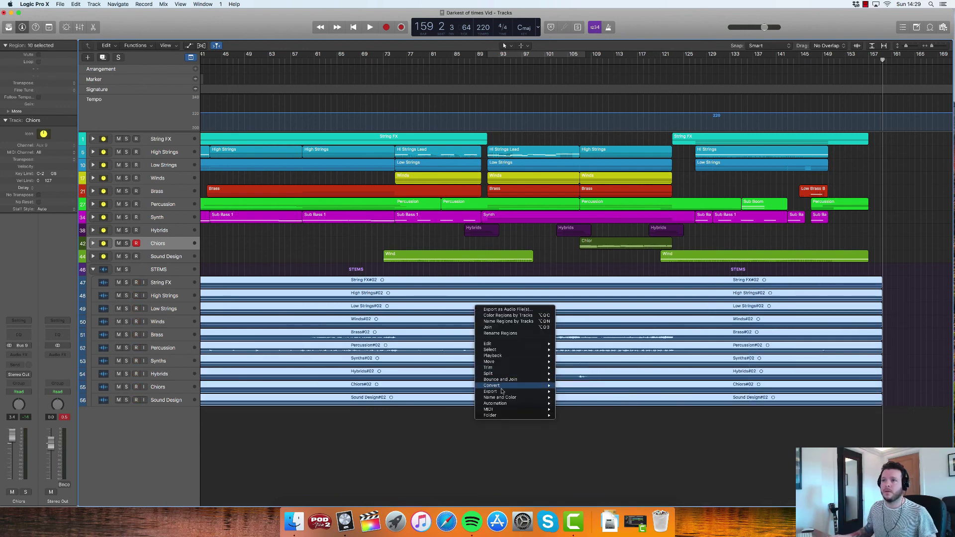
mouse_move(498, 392)
click(581, 398)
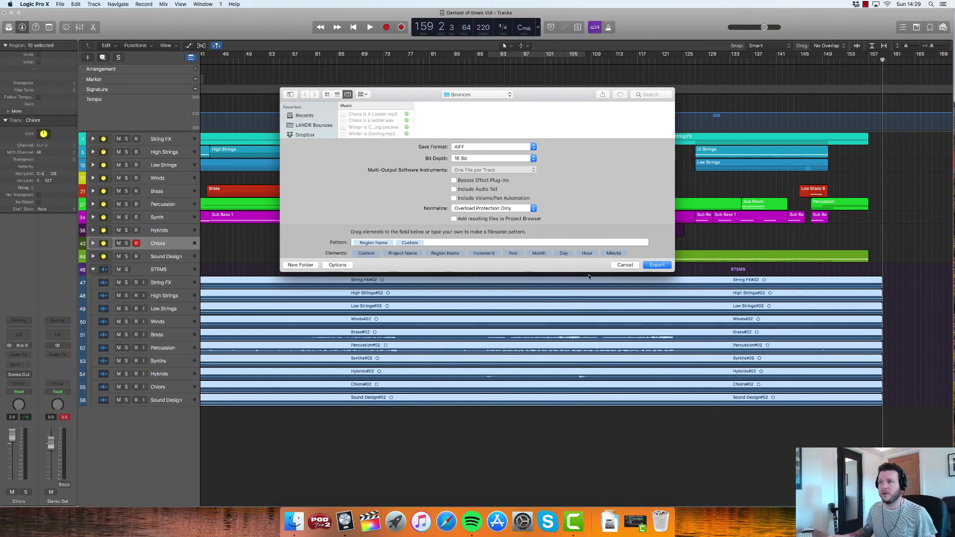
click(624, 266)
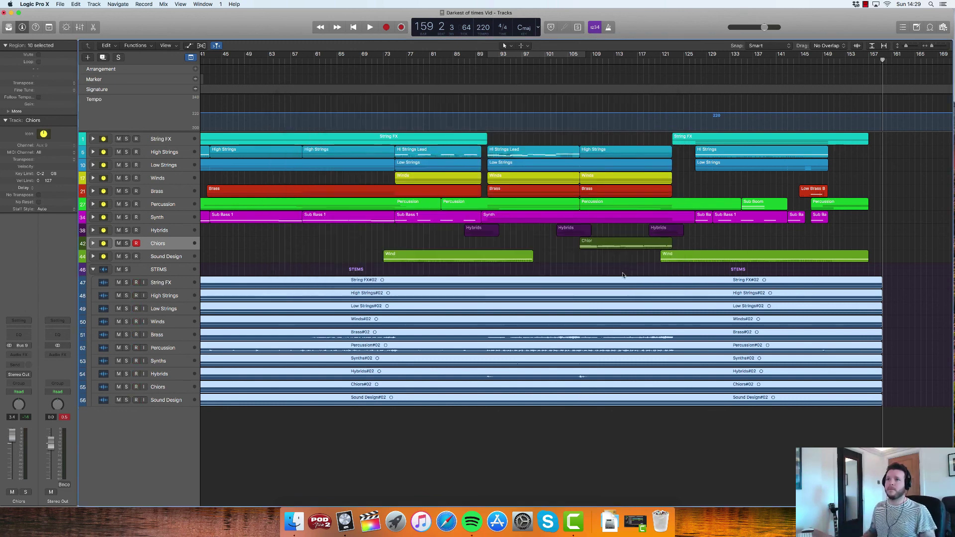